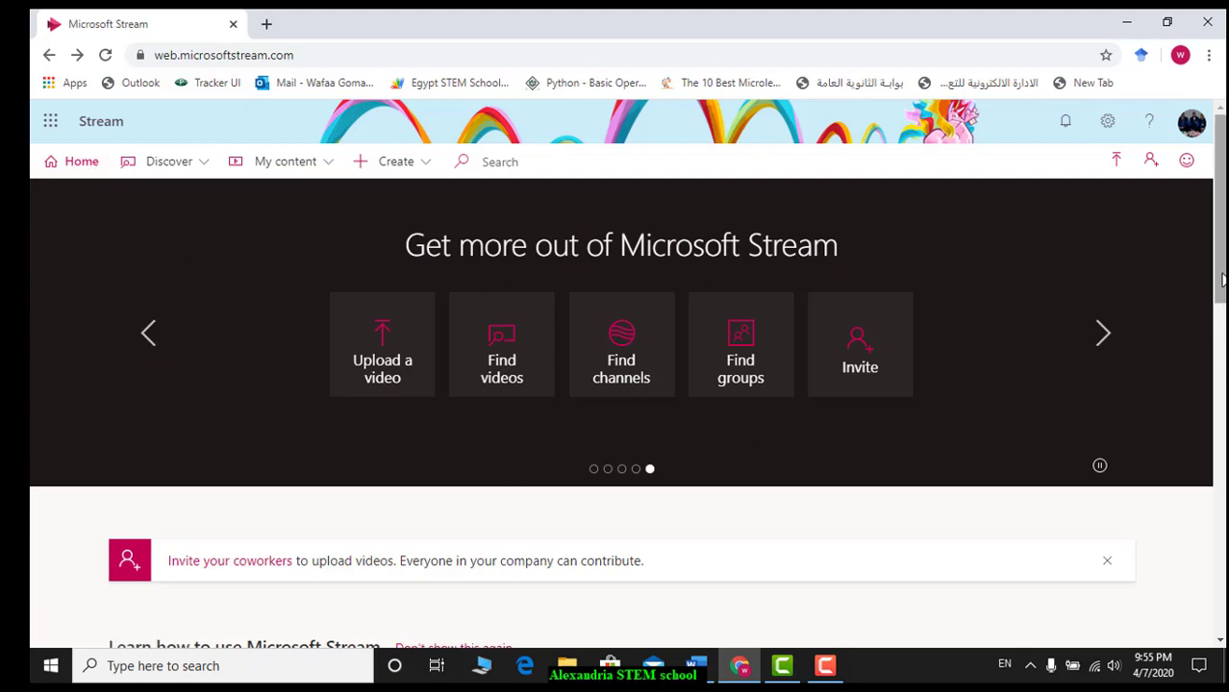
Look through the Stream home page, play the "Securely upload" tutorial video briefly and close it.
{"action": "scroll", "coordinate": [1220, 279], "scroll_direction": "down", "scroll_amount": 4}
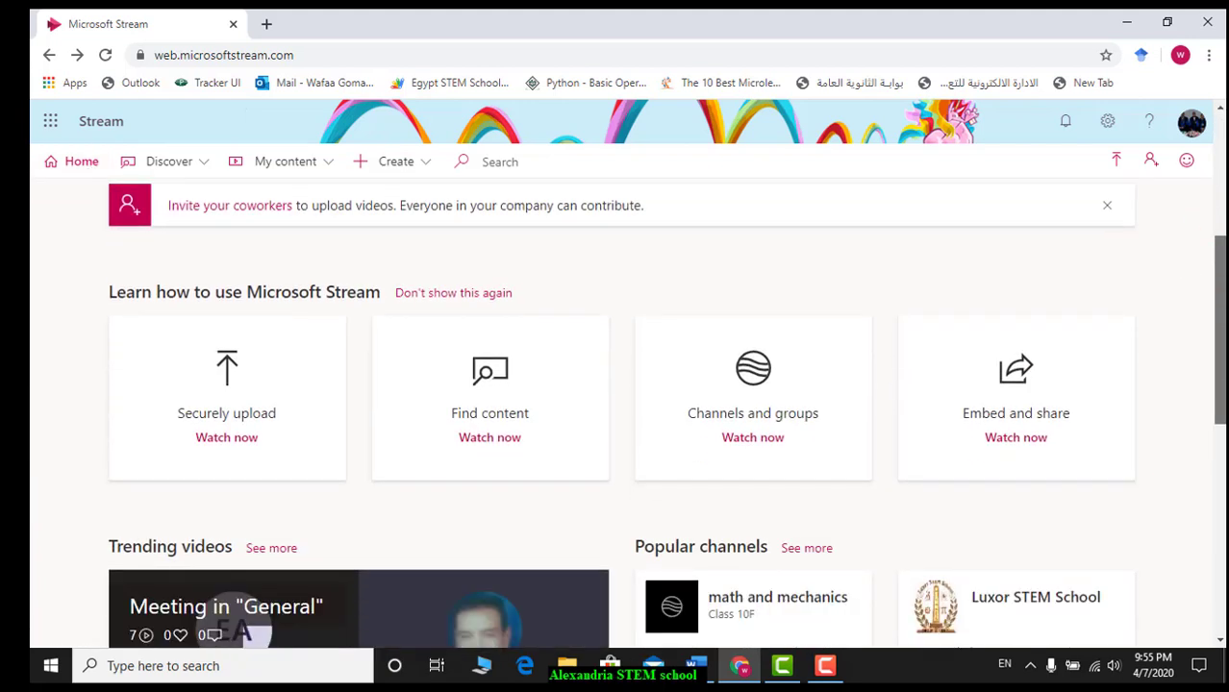
{"action": "scroll", "coordinate": [1219, 289], "scroll_direction": "up", "scroll_amount": 1}
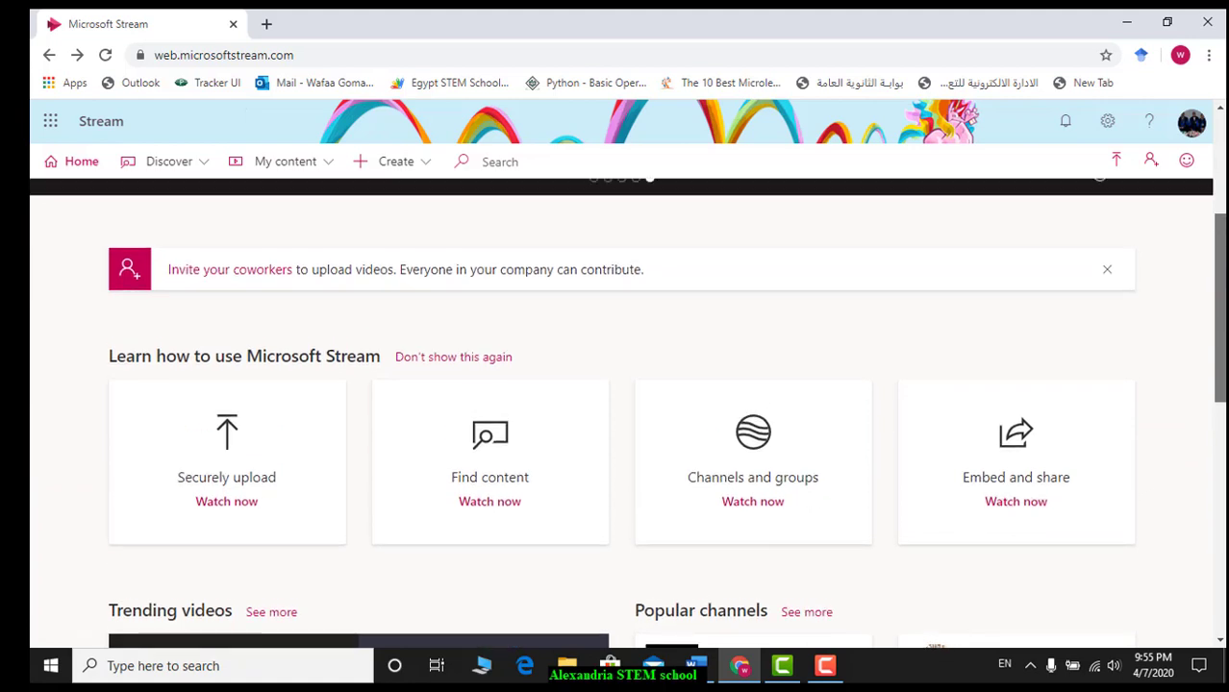
{"action": "scroll", "coordinate": [1220, 289], "scroll_direction": "up", "scroll_amount": 1}
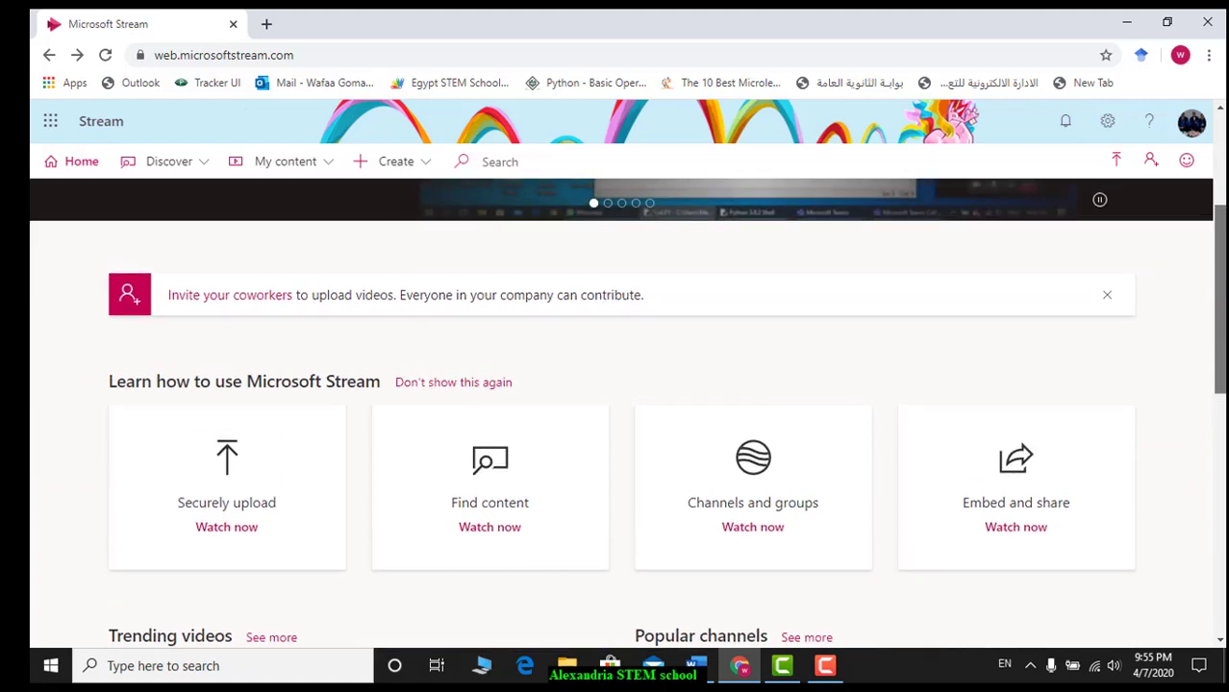
{"action": "left_click", "coordinate": [267, 501]}
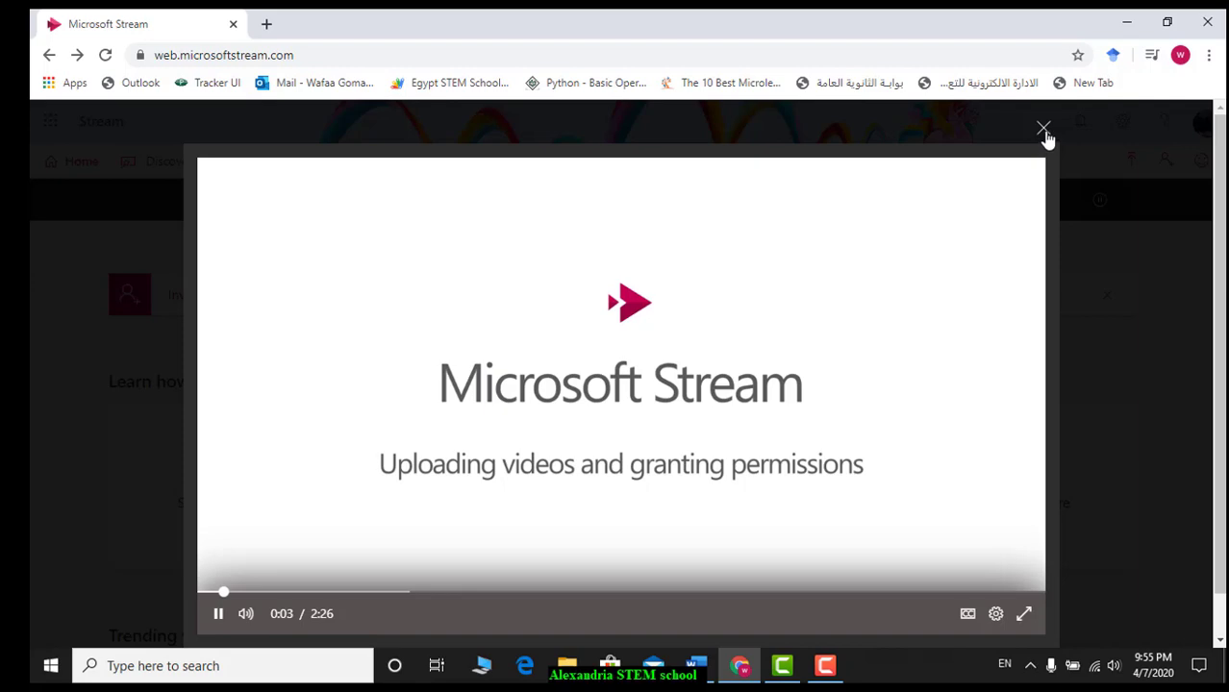
{"action": "left_click", "coordinate": [1043, 130]}
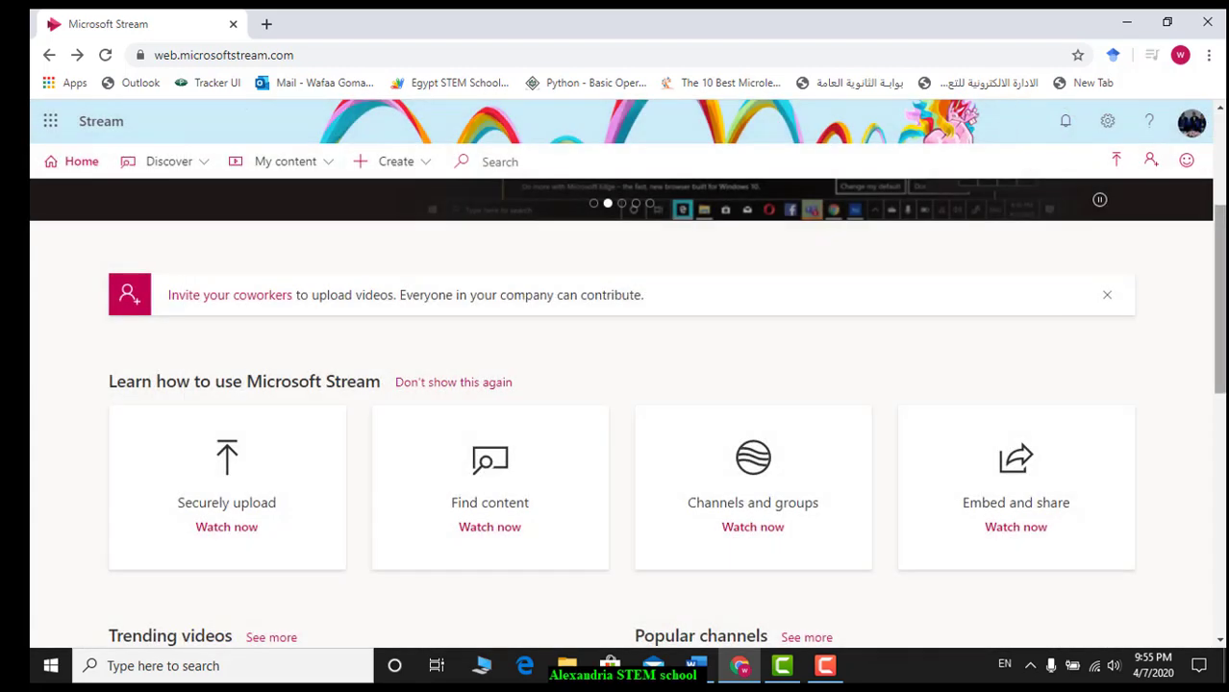
{"action": "left_click", "coordinate": [1217, 248]}
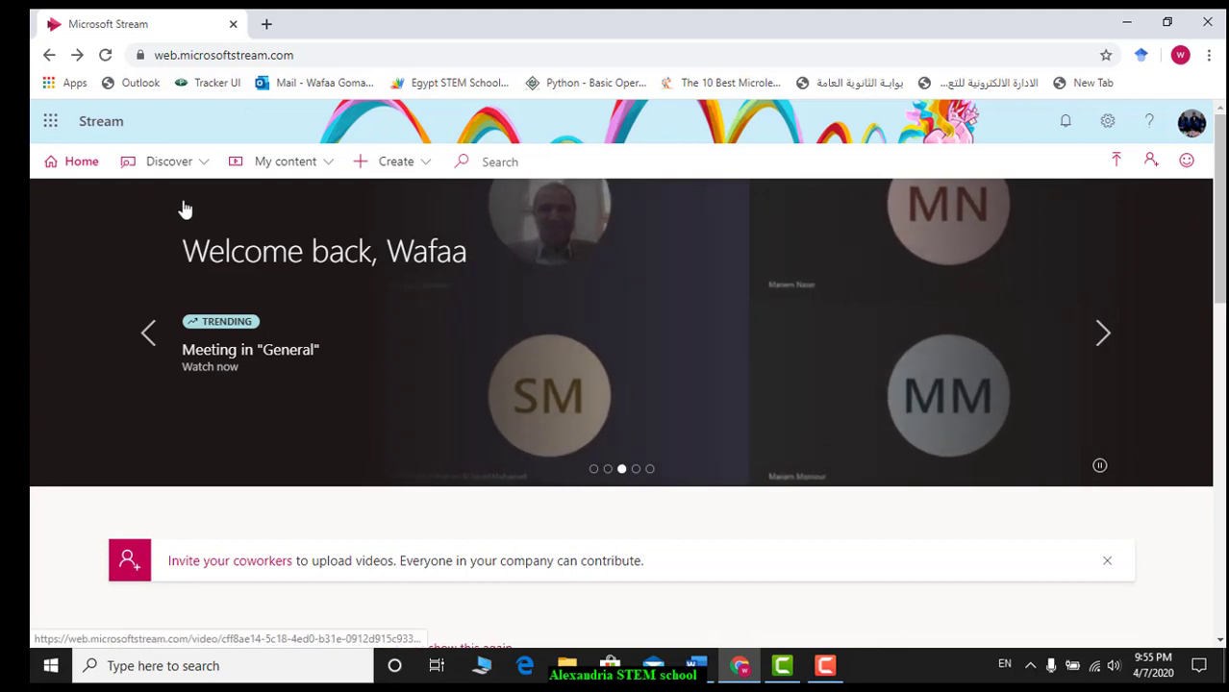
Start creating a new channel and name it "قناة اللغة العربي".
{"action": "left_click", "coordinate": [374, 168]}
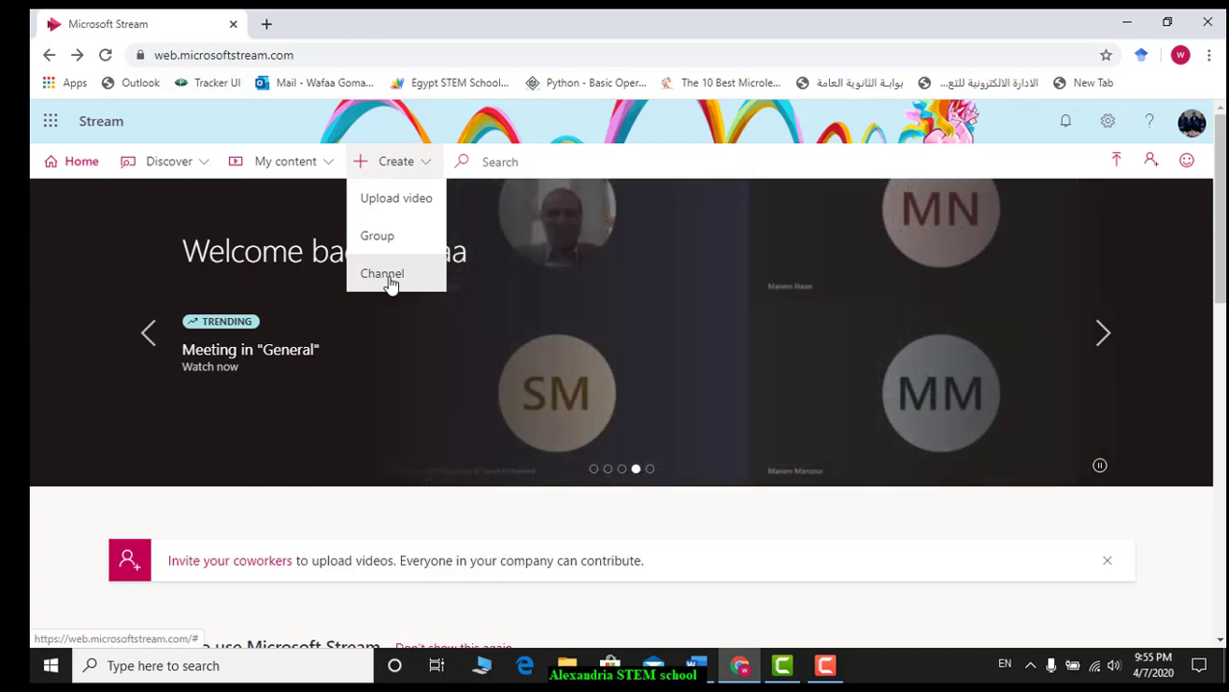
{"action": "left_click", "coordinate": [391, 283]}
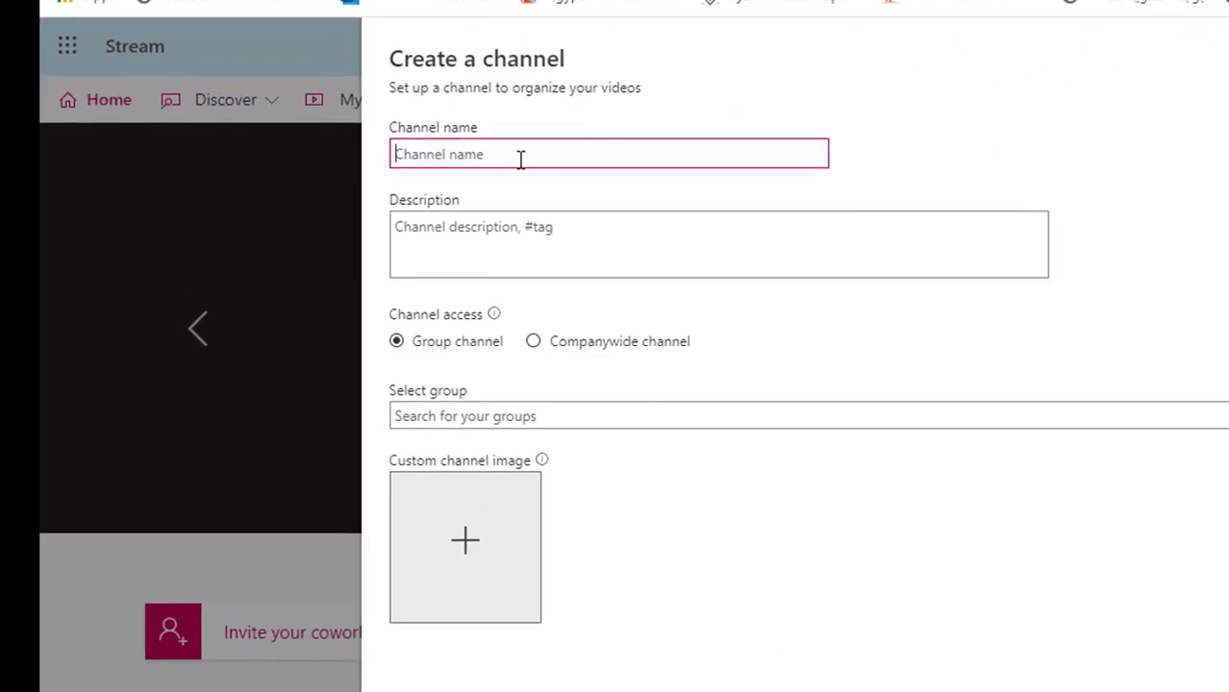
{"action": "left_click", "coordinate": [520, 159]}
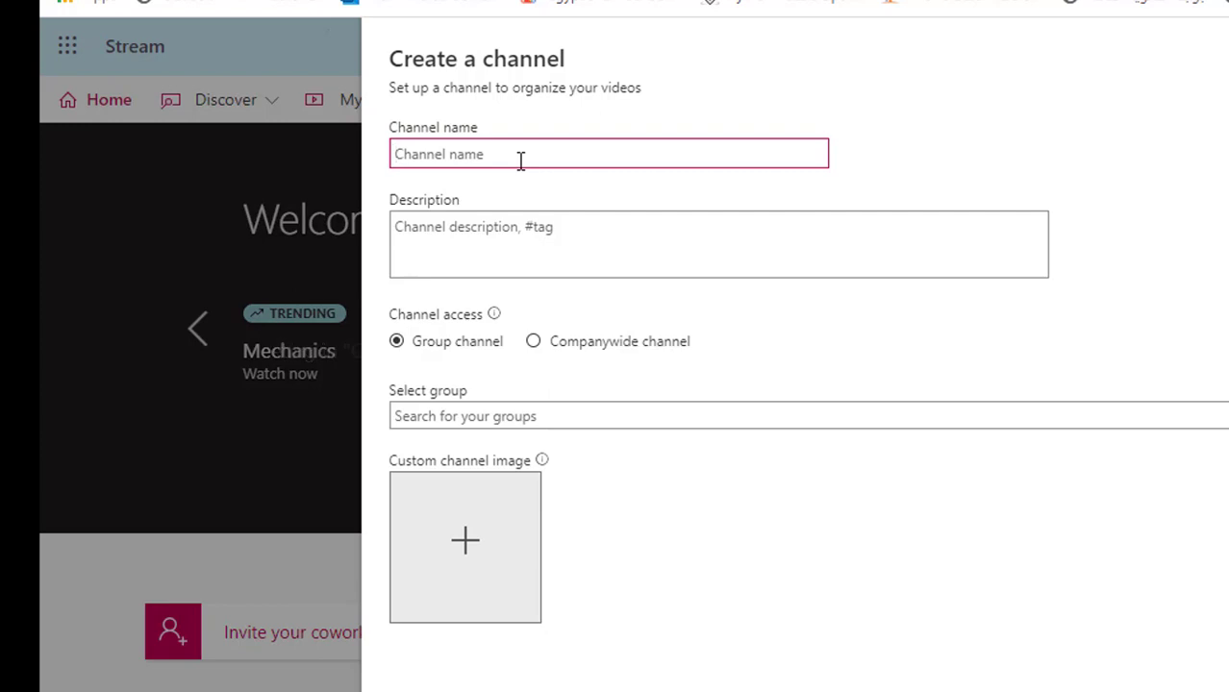
{"action": "type", "text": "قنا"}
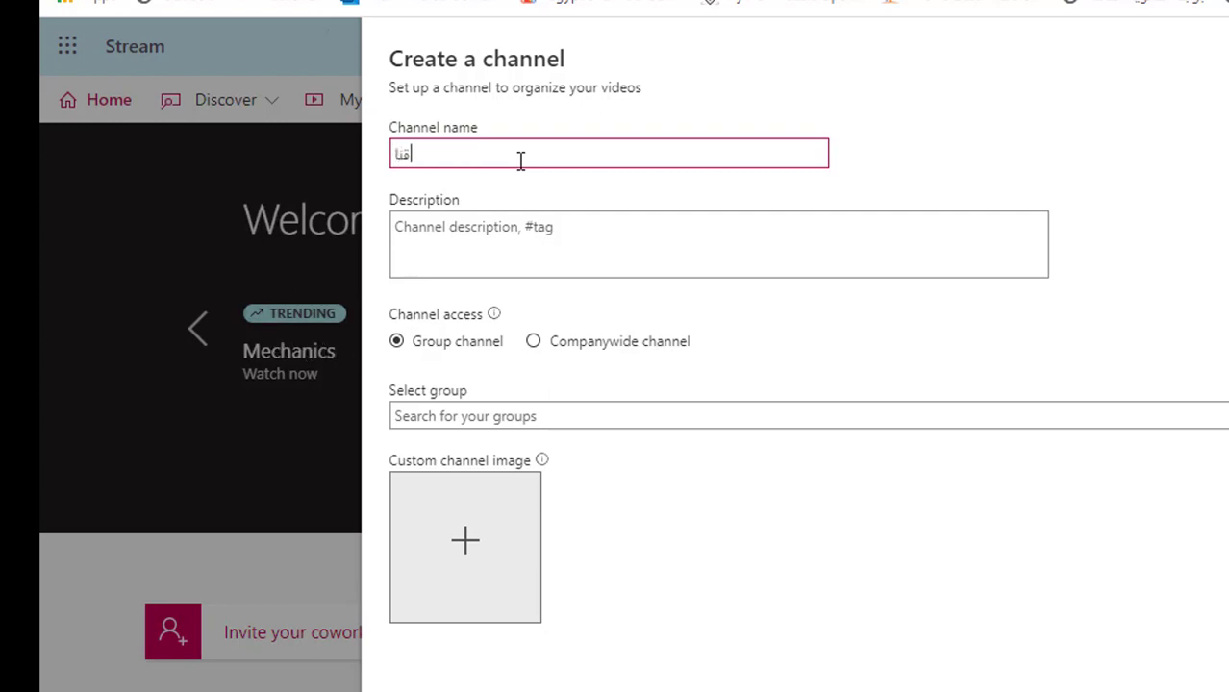
{"action": "type", "text": "ة اللغة ال"}
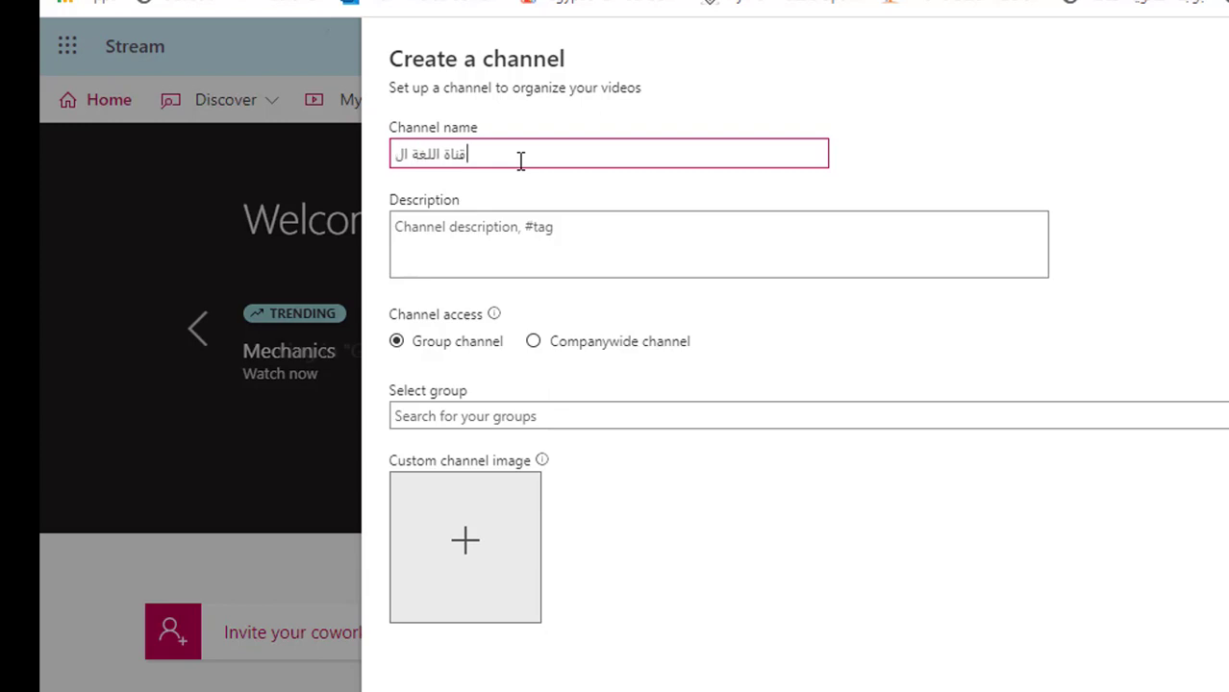
{"action": "type", "text": "عربي"}
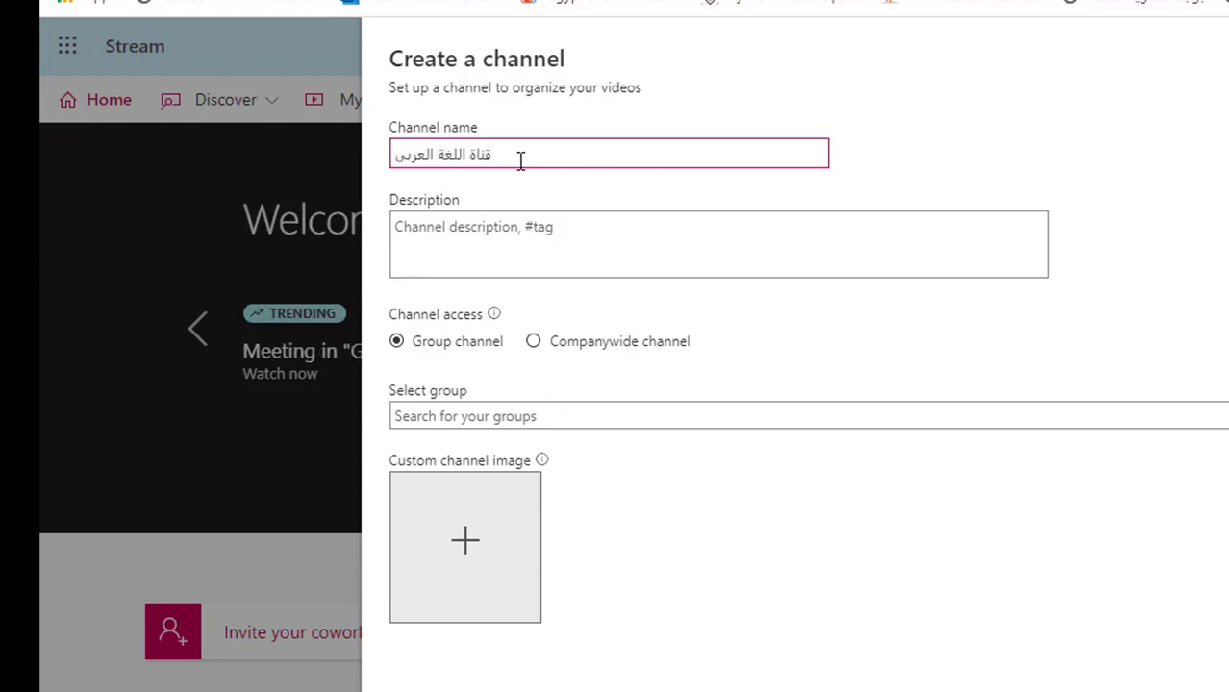
Enter "شرح قواعد النحوية للصف الاول الثانوى" as the channel description.
{"action": "left_click", "coordinate": [424, 254]}
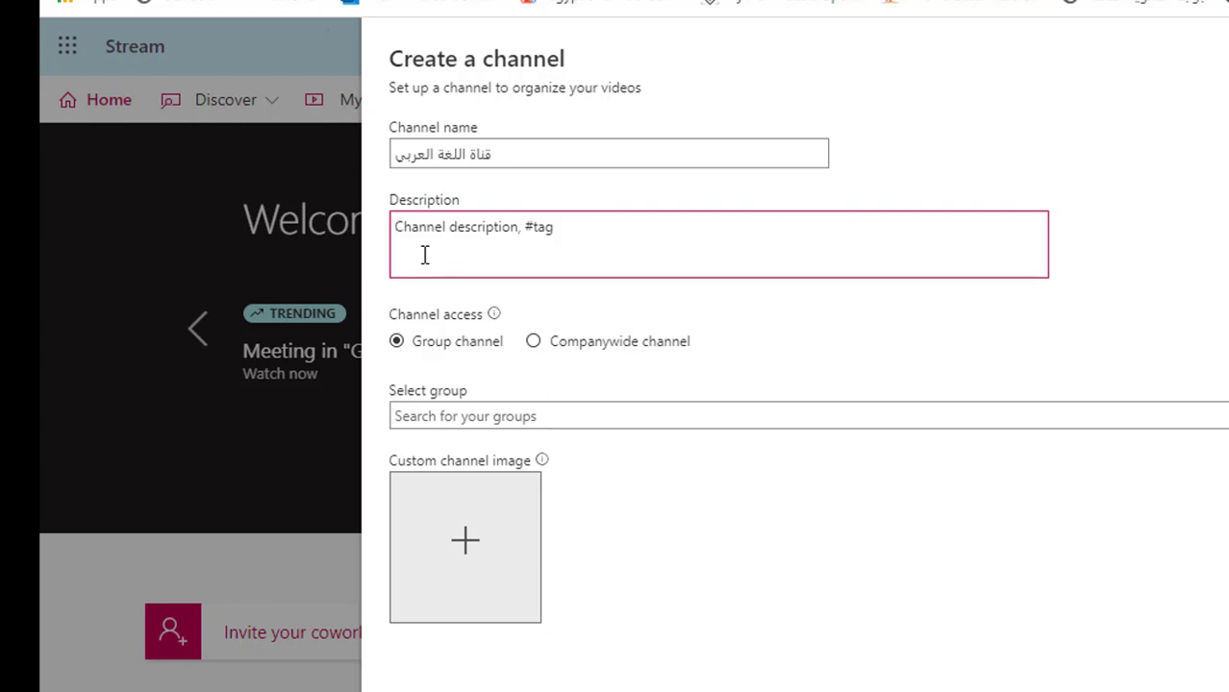
{"action": "type", "text": "شرح "}
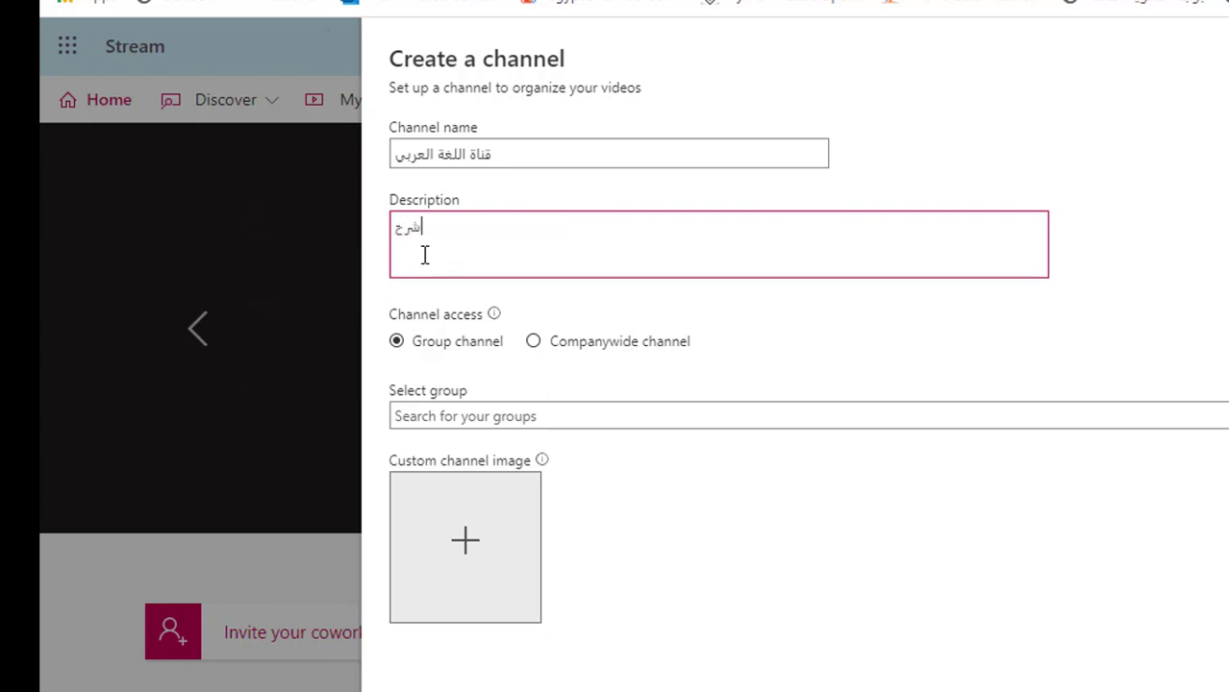
{"action": "type", "text": "قواعد النحوي"}
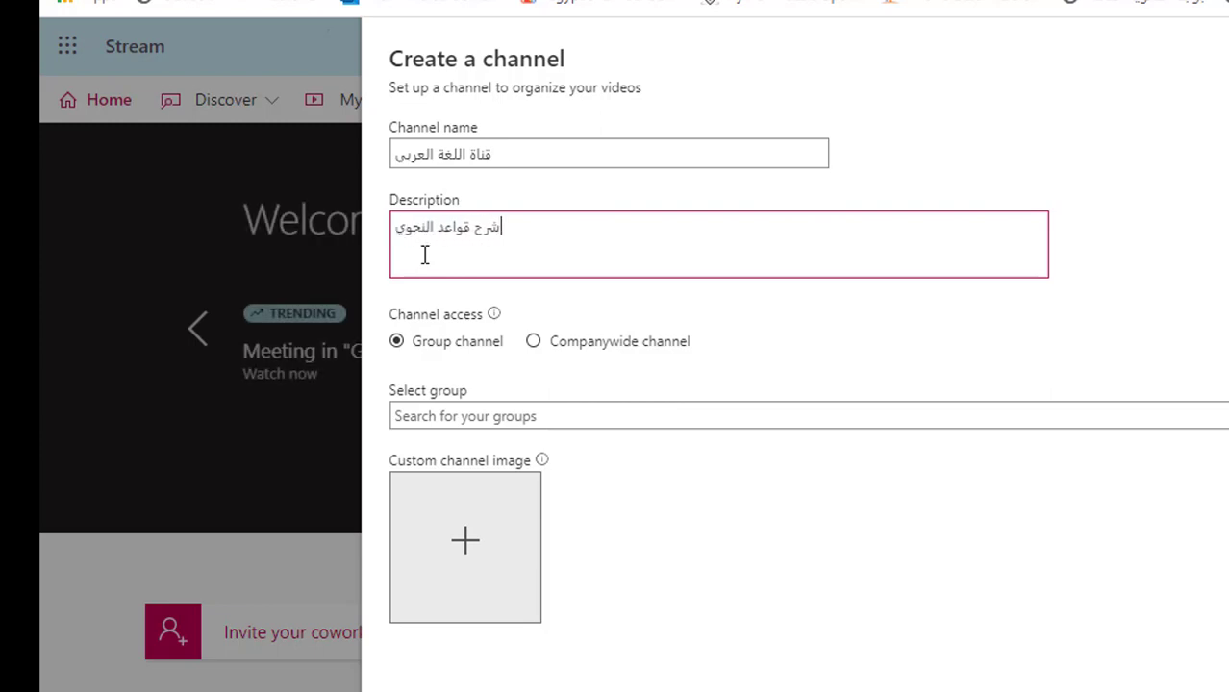
{"action": "type", "text": "ة للص"}
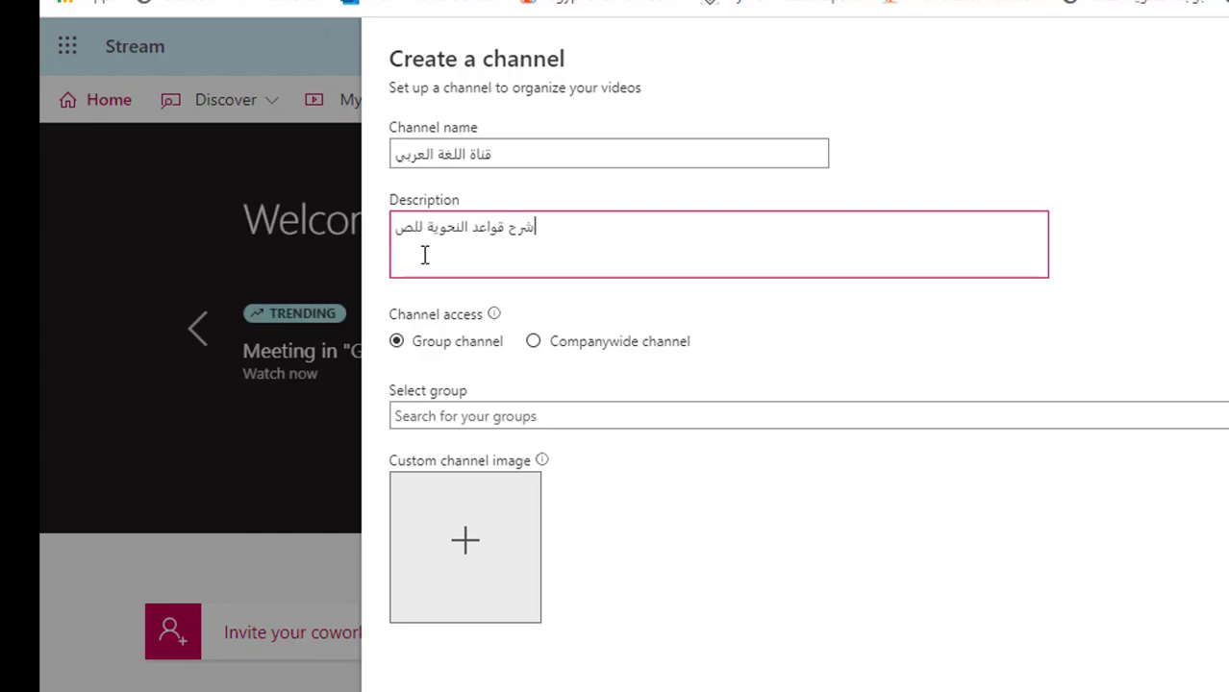
{"action": "type", "text": "ف الاول الثانوى"}
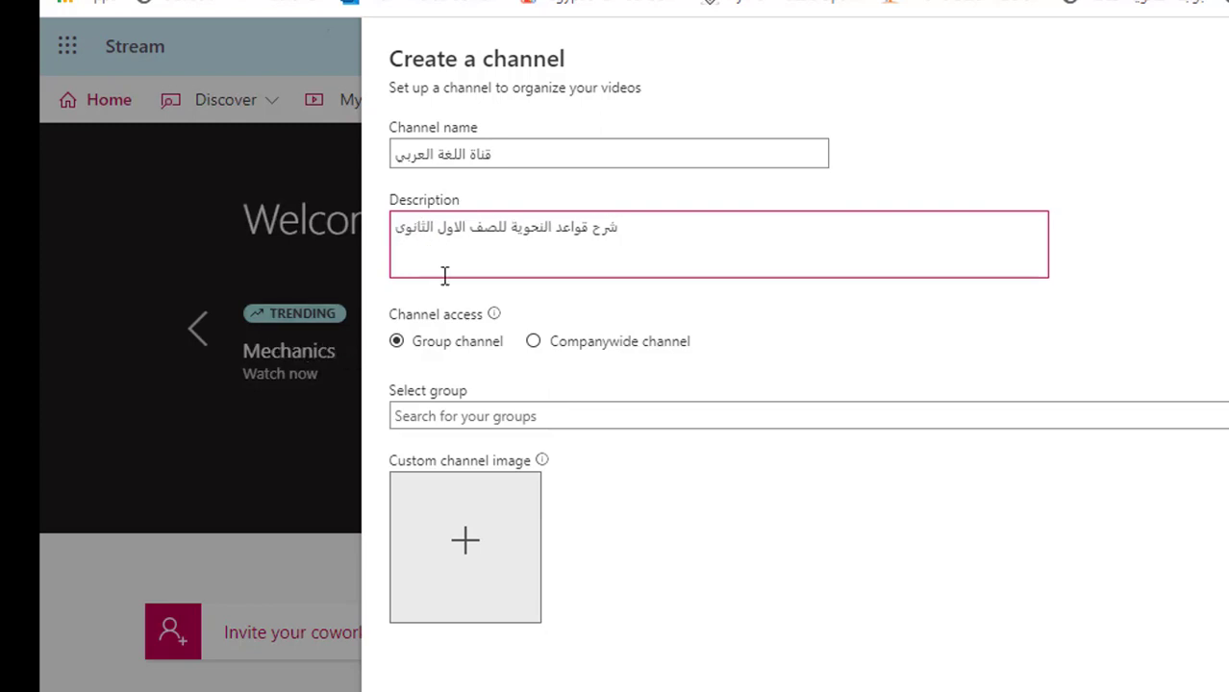
Check the explanation of channel access and make the channel a companywide channel.
{"action": "mouse_move", "coordinate": [494, 314]}
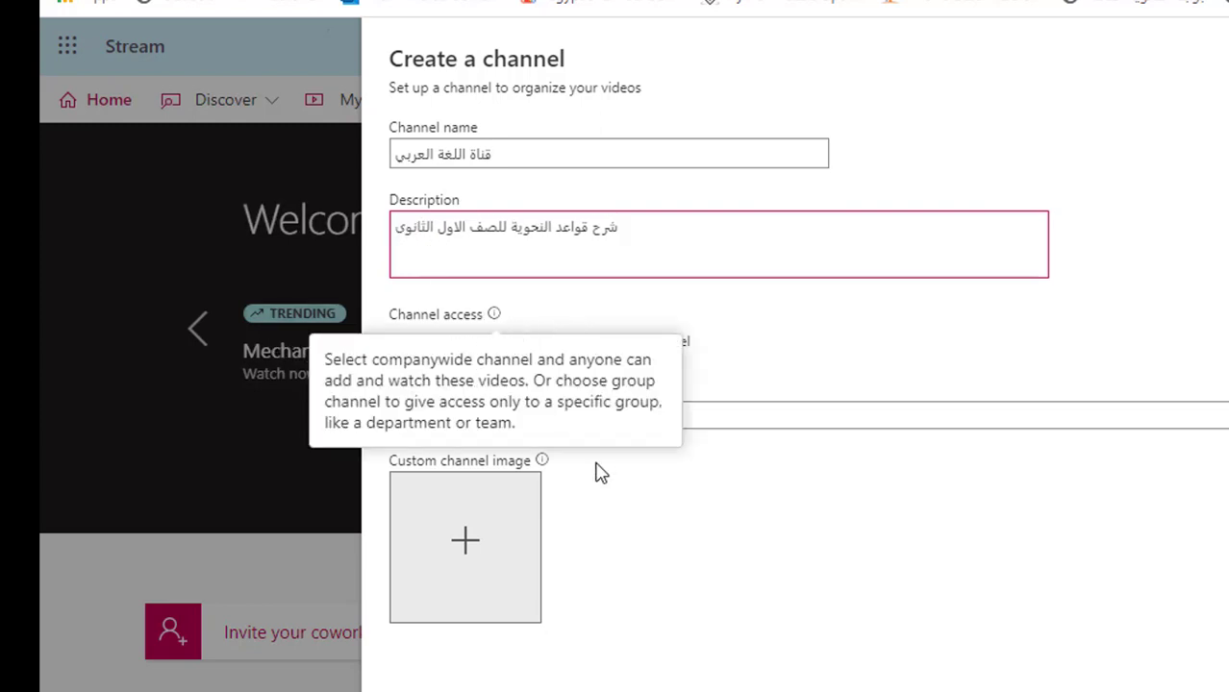
{"action": "left_click", "coordinate": [530, 301]}
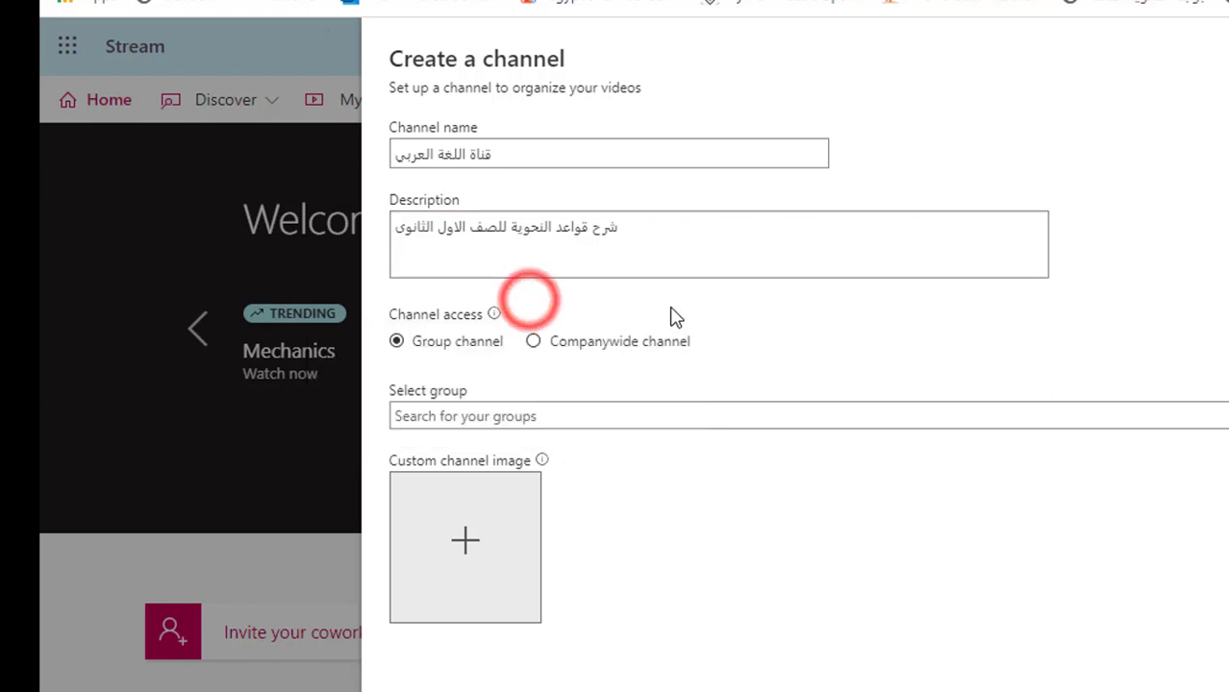
{"action": "left_click", "coordinate": [534, 343]}
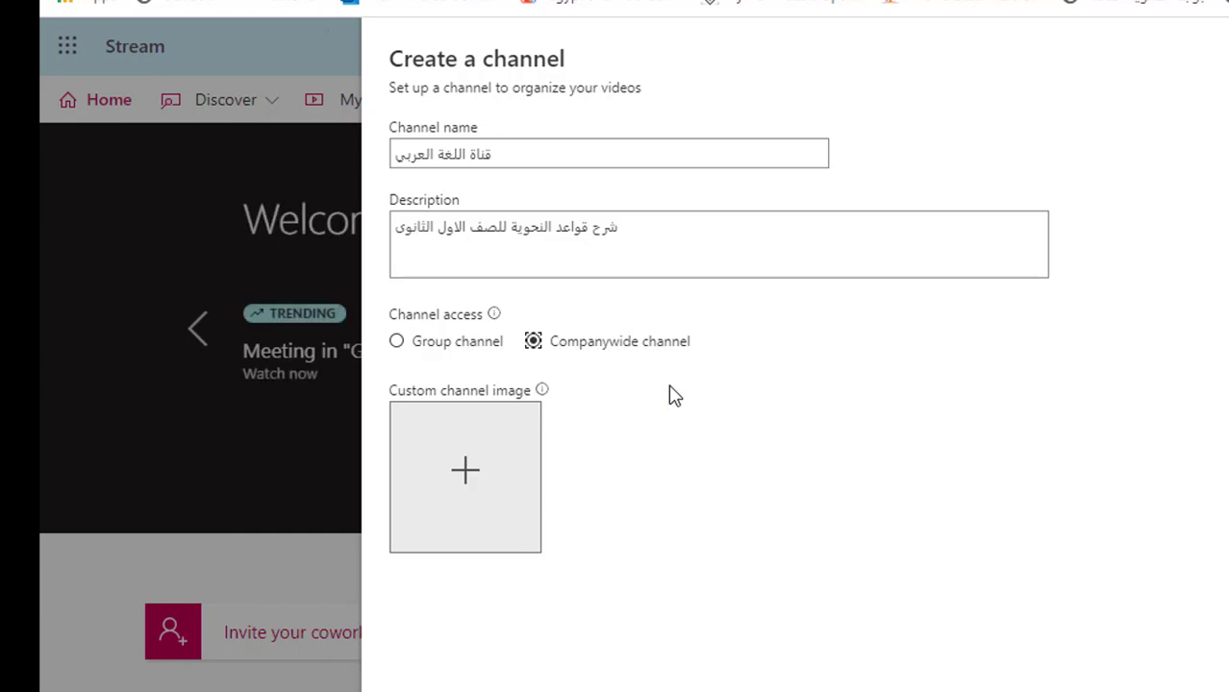
Set the golden gear-head picture "images (1)" as the custom channel image and create the channel.
{"action": "left_click", "coordinate": [468, 486]}
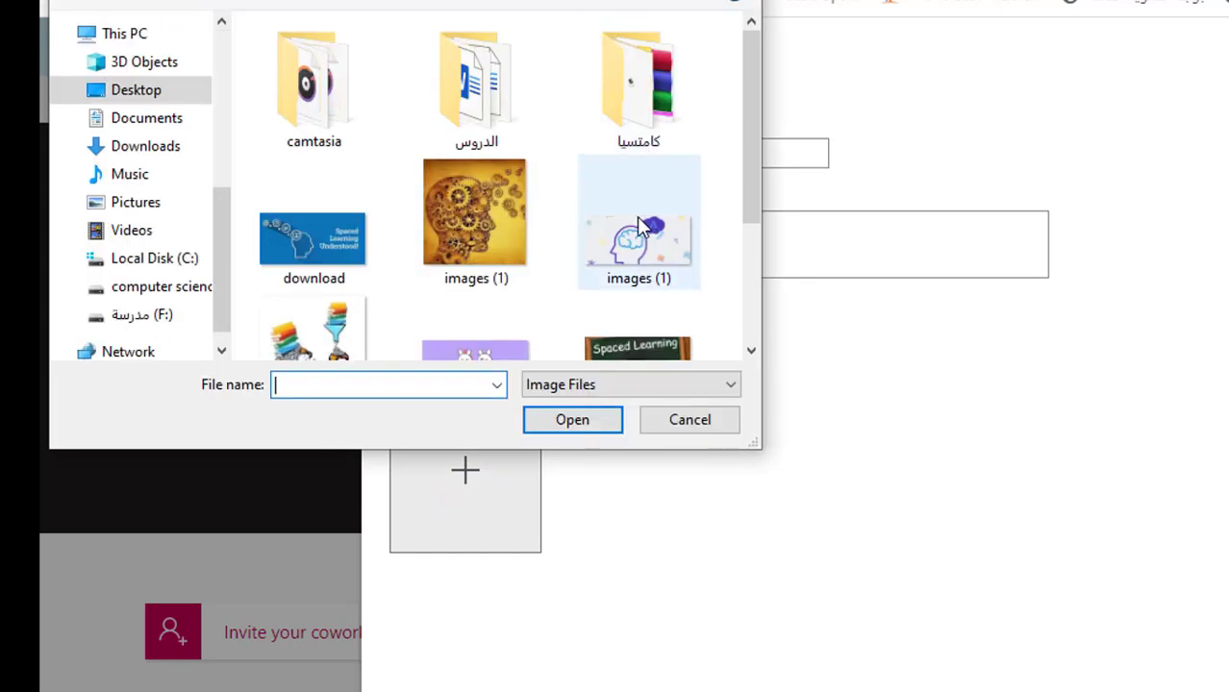
{"action": "left_click", "coordinate": [500, 243]}
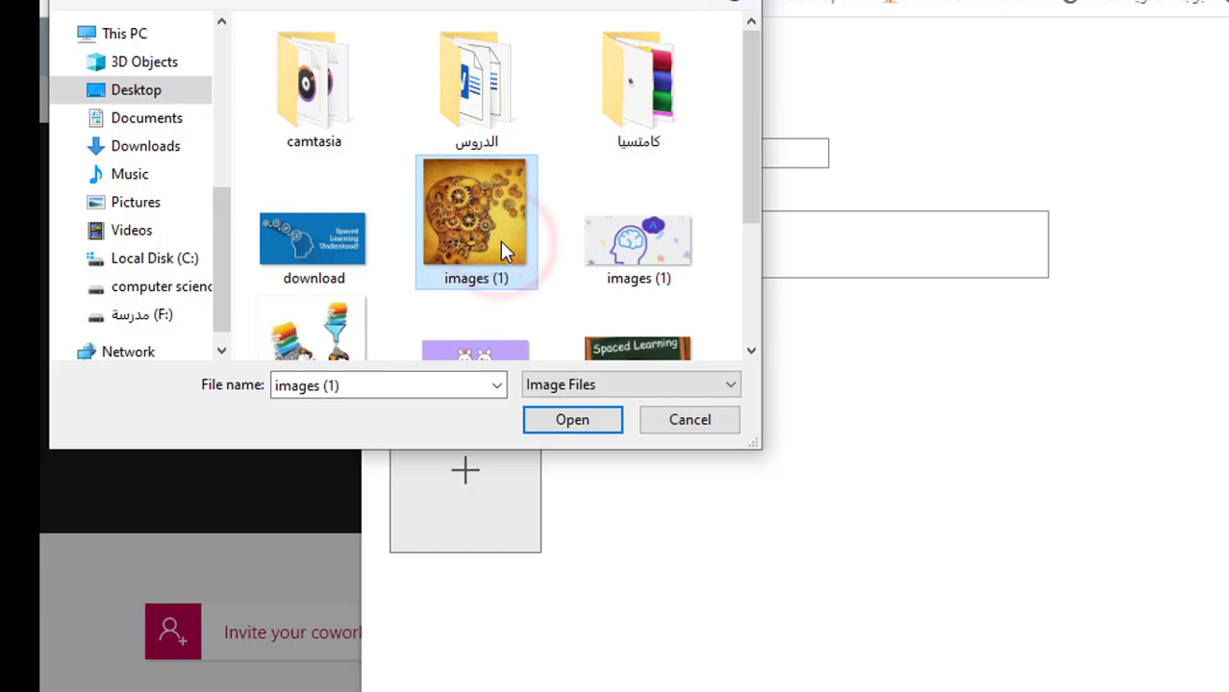
{"action": "left_click", "coordinate": [594, 421]}
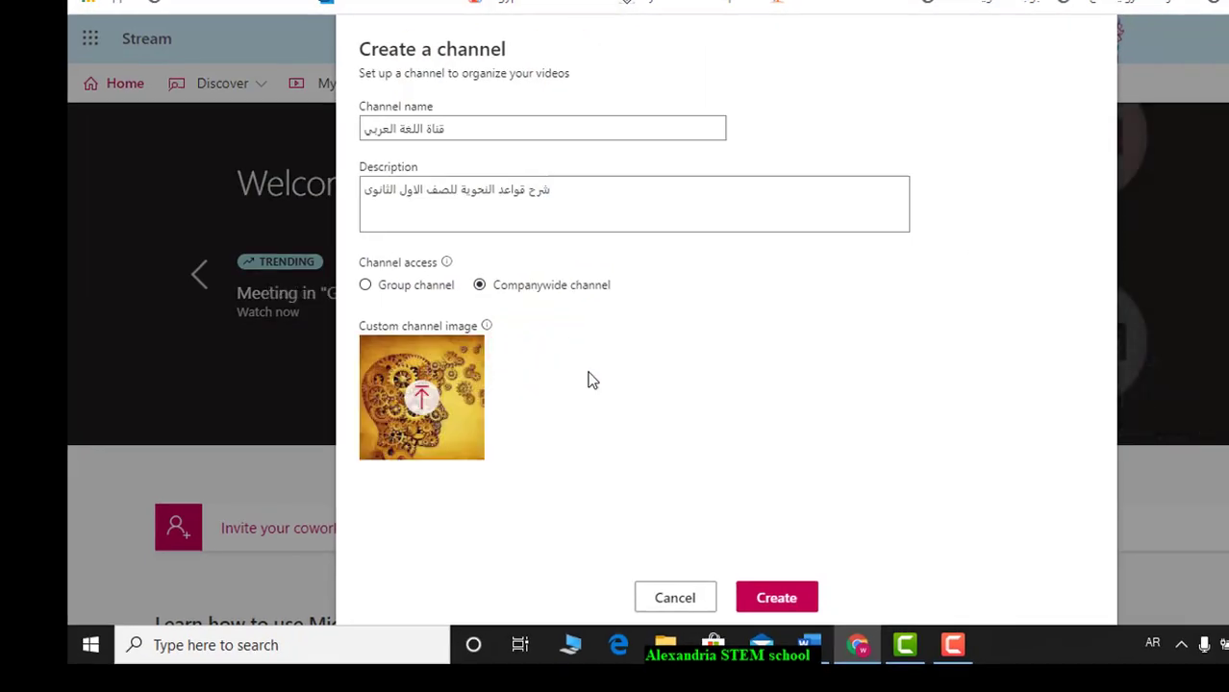
{"action": "left_click", "coordinate": [777, 606]}
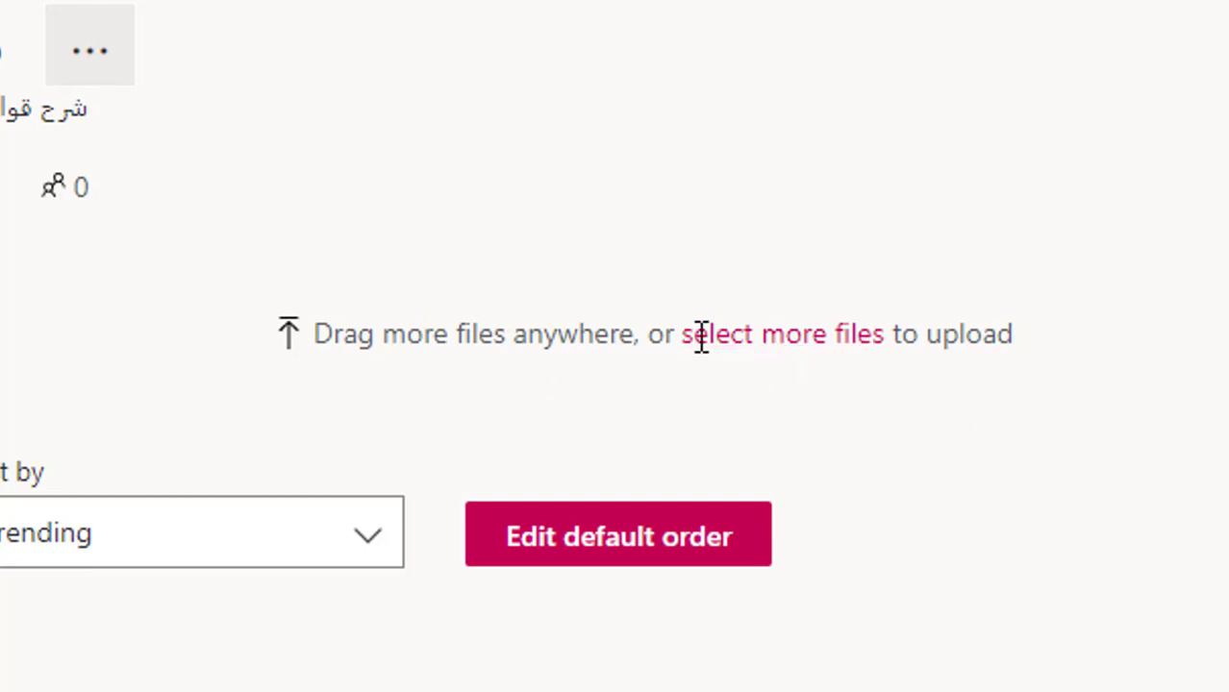
{"action": "left_click", "coordinate": [769, 338]}
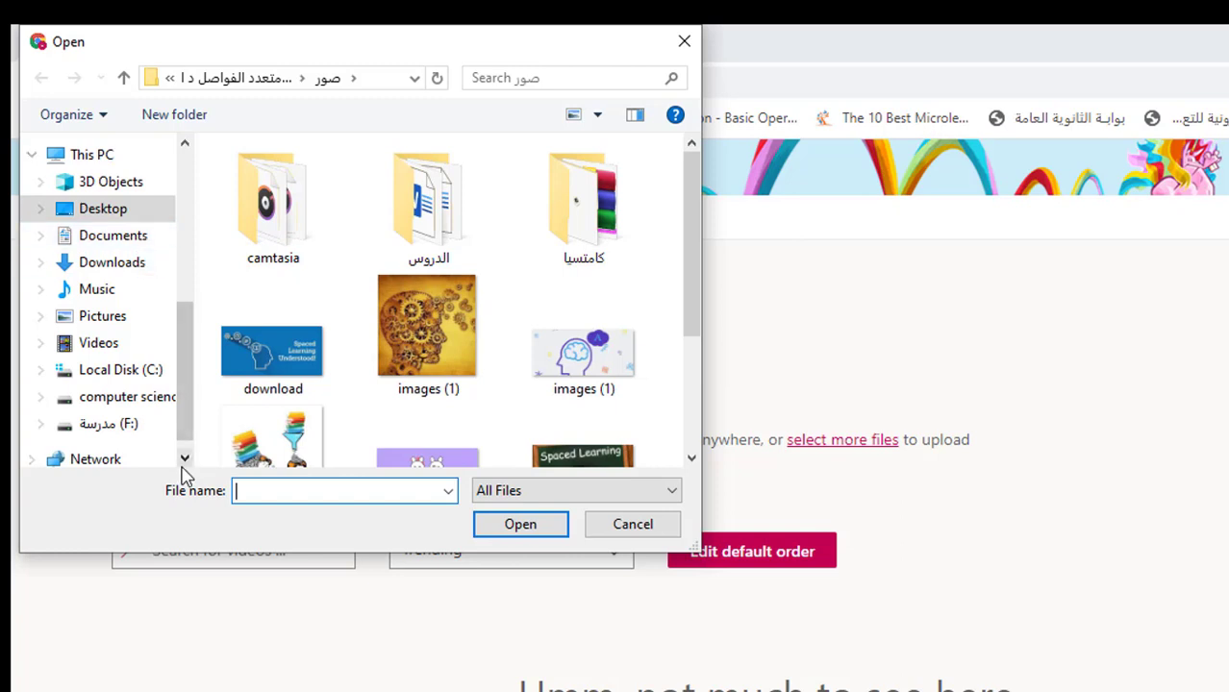
{"action": "left_click", "coordinate": [120, 208]}
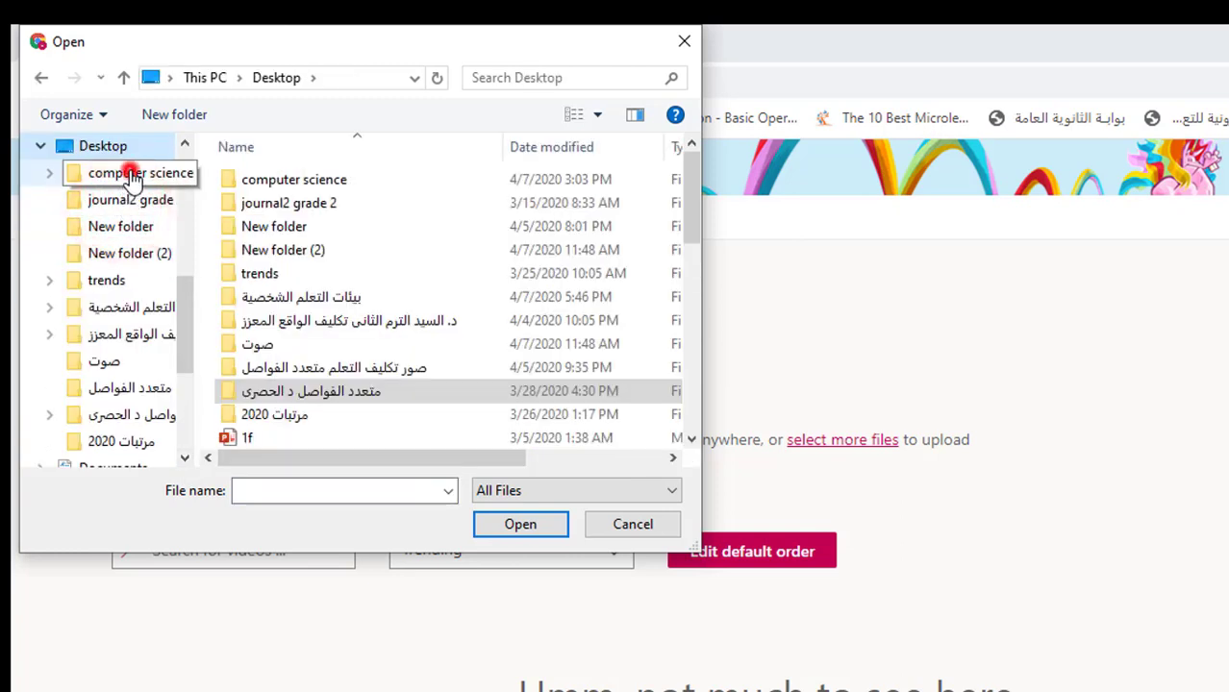
{"action": "left_click", "coordinate": [129, 175]}
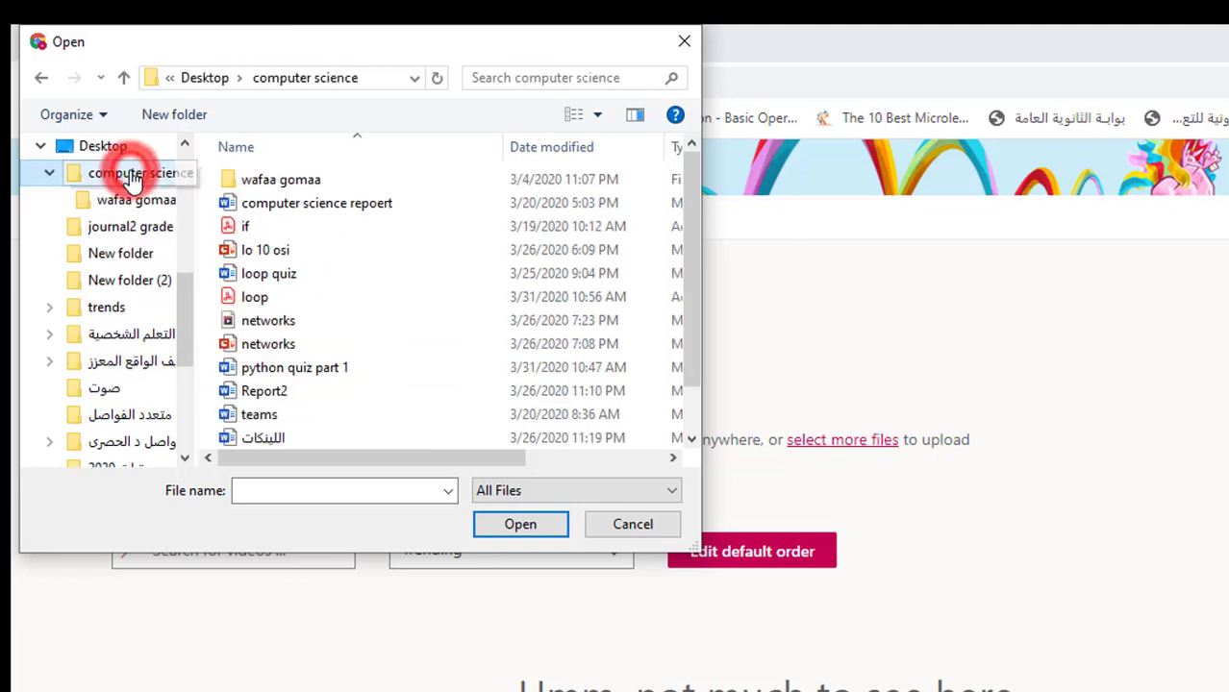
{"action": "double_click", "coordinate": [298, 324]}
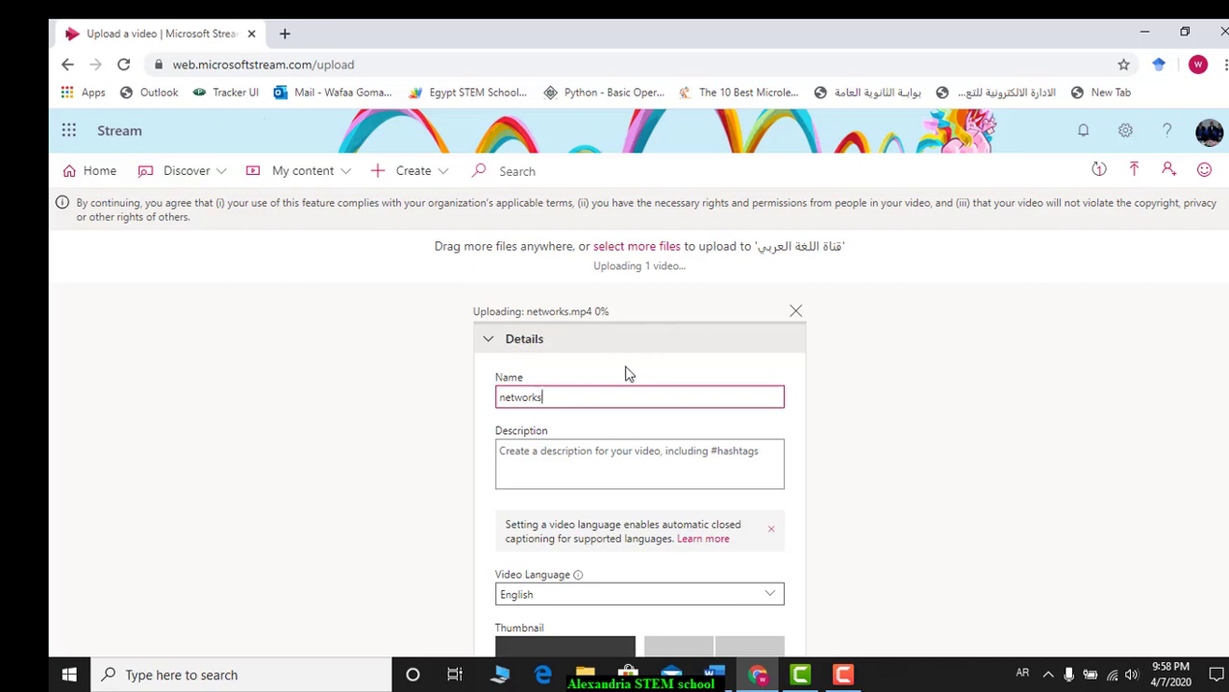
Keep the video name "networks", leave the description empty and set the video language to Arabic.
{"action": "left_click", "coordinate": [595, 397]}
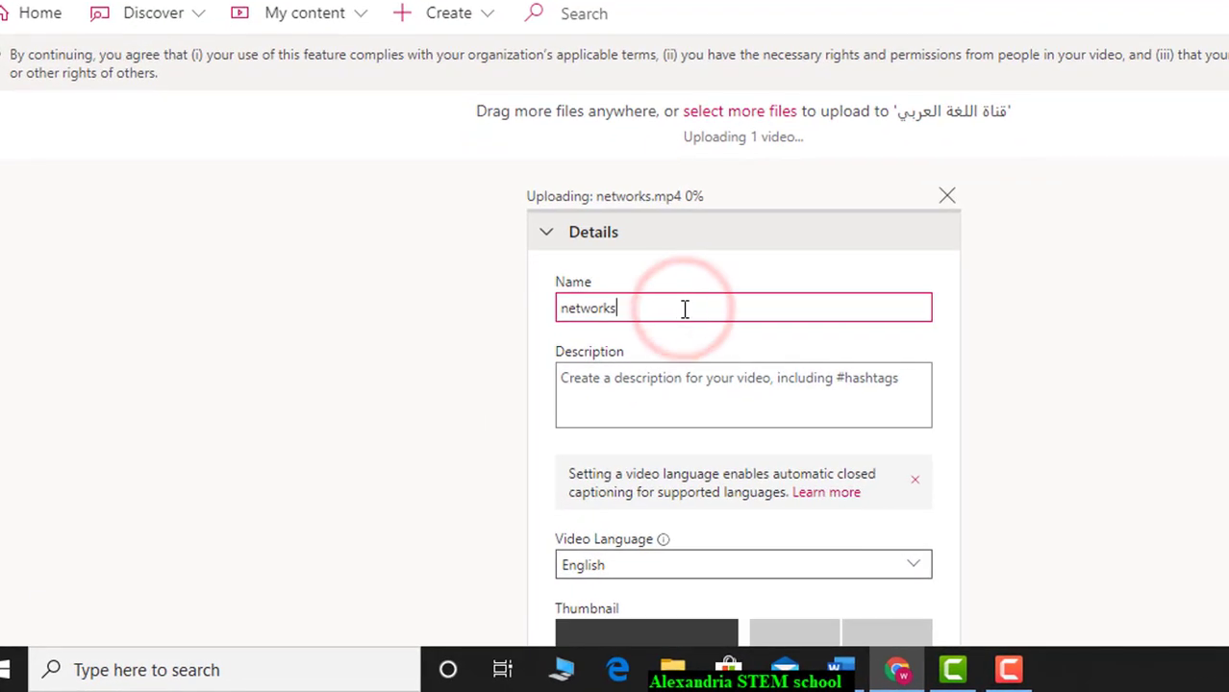
{"action": "left_click", "coordinate": [682, 369]}
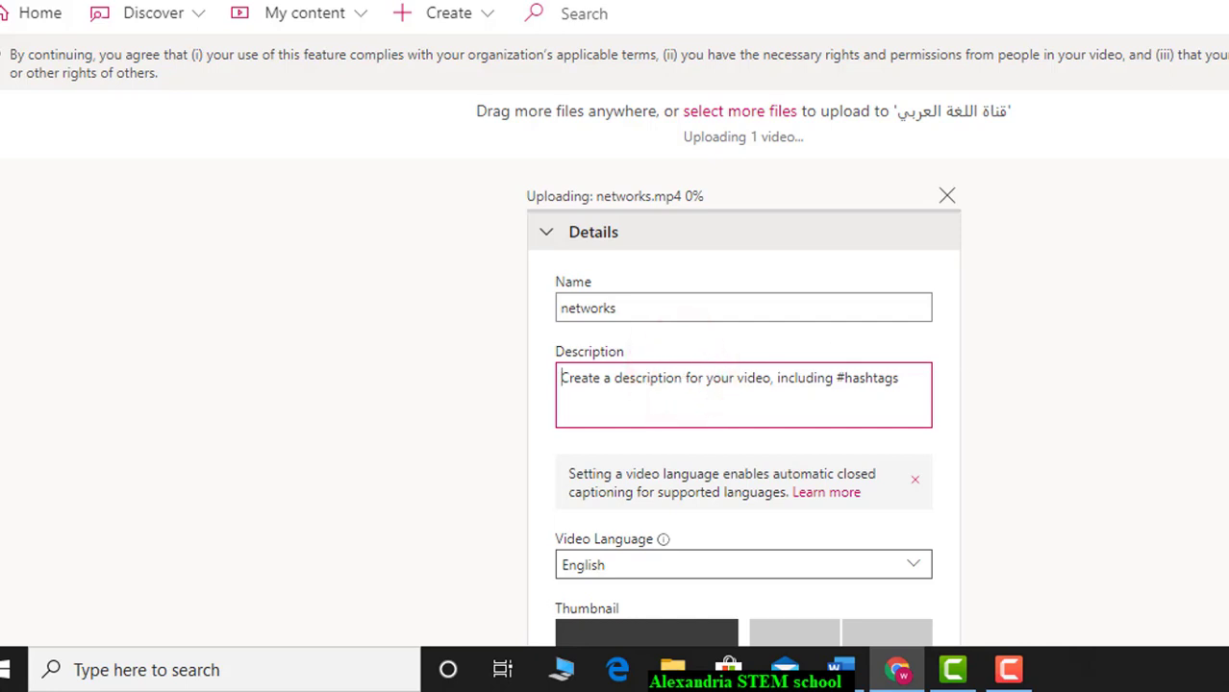
{"action": "scroll", "coordinate": [742, 404], "scroll_direction": "down", "scroll_amount": 2}
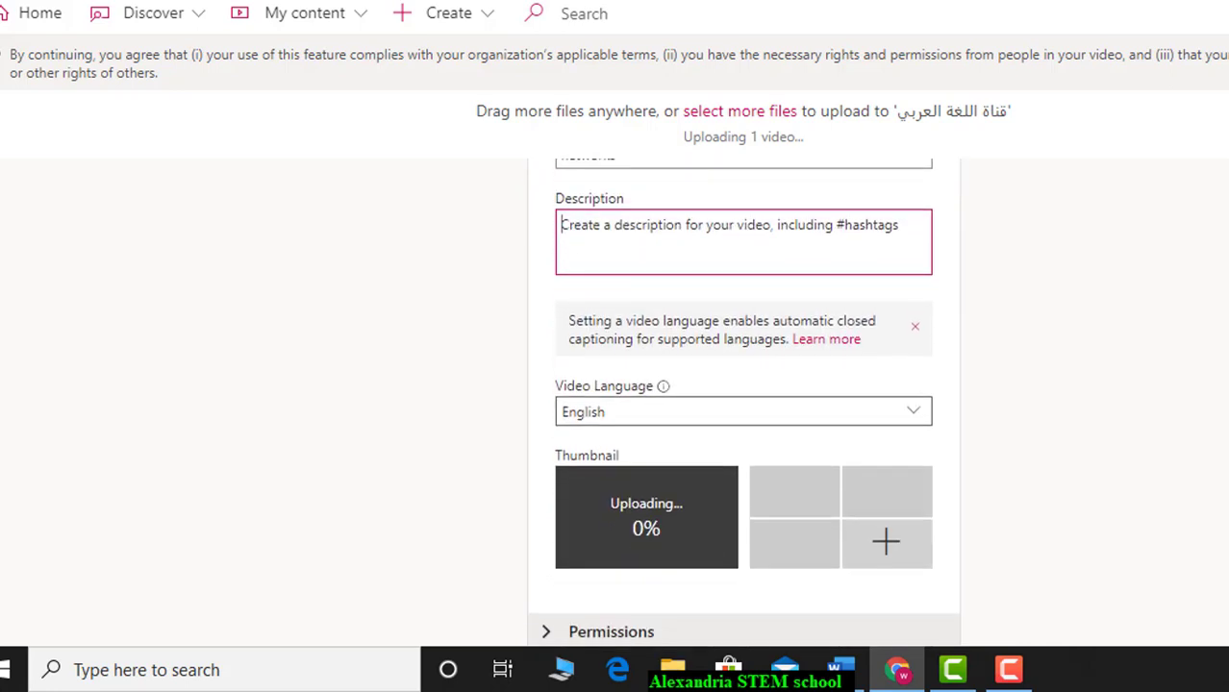
{"action": "left_click", "coordinate": [918, 413]}
{"action": "left_click", "coordinate": [771, 58]}
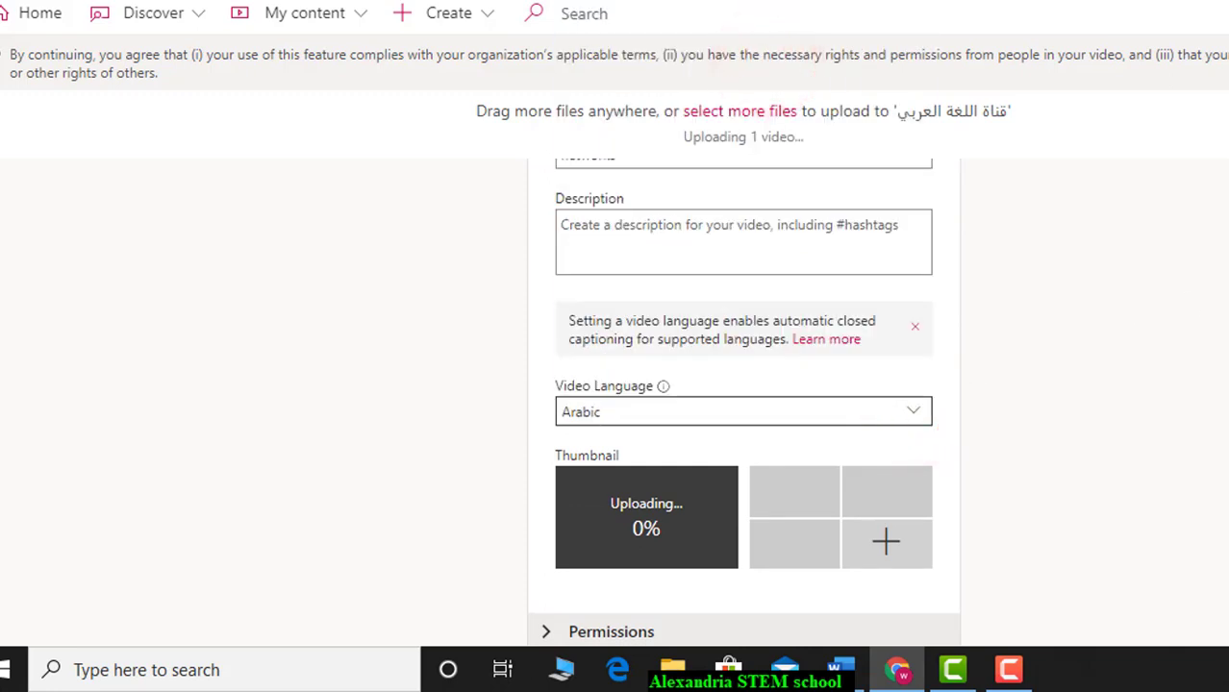
{"action": "scroll", "coordinate": [742, 403], "scroll_direction": "down", "scroll_amount": 2}
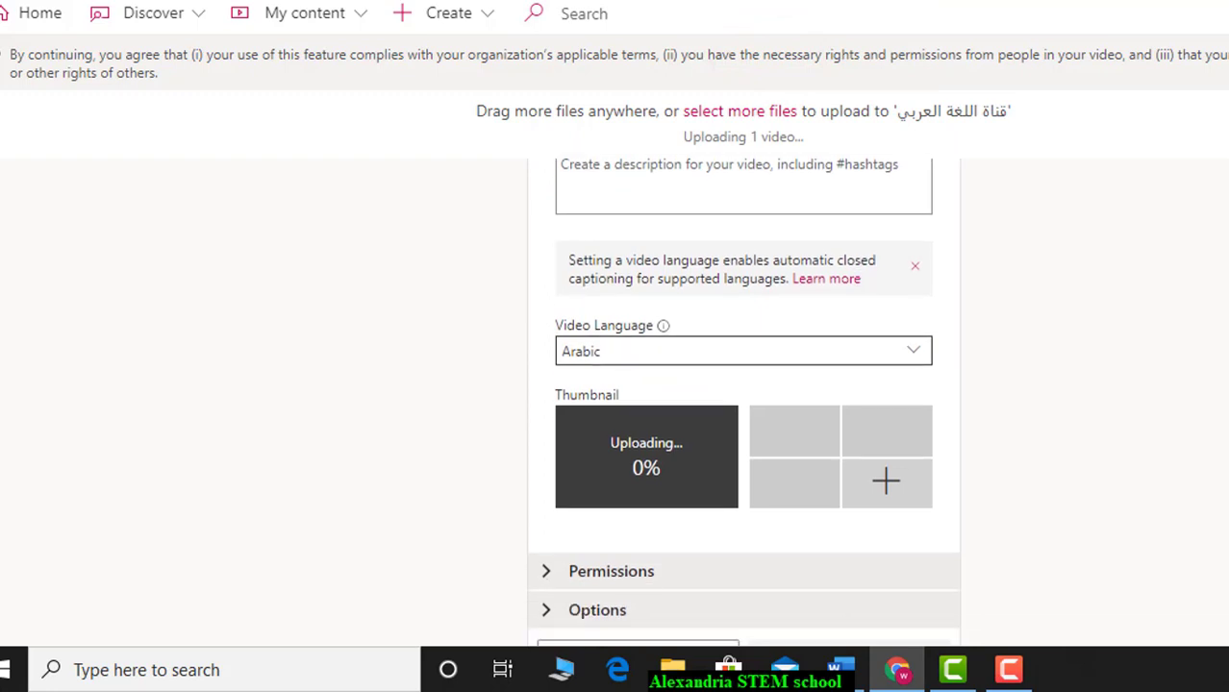
{"action": "scroll", "coordinate": [742, 402], "scroll_direction": "down", "scroll_amount": 1}
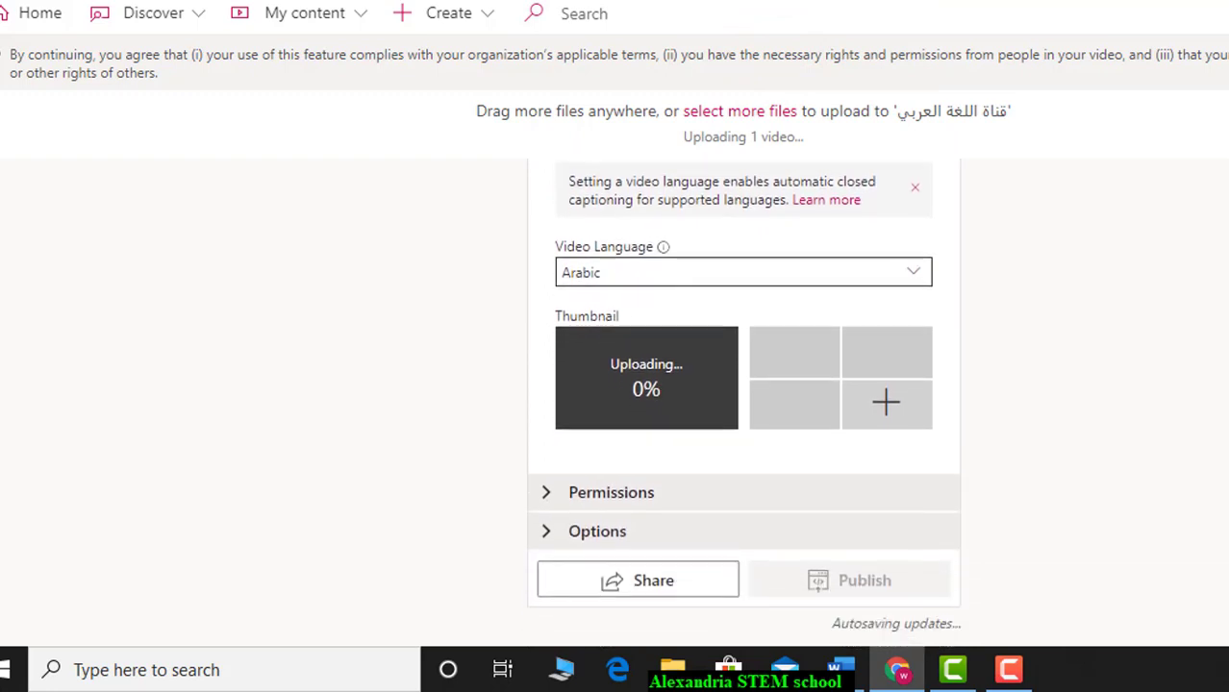
{"action": "scroll", "coordinate": [743, 394], "scroll_direction": "down", "scroll_amount": 1}
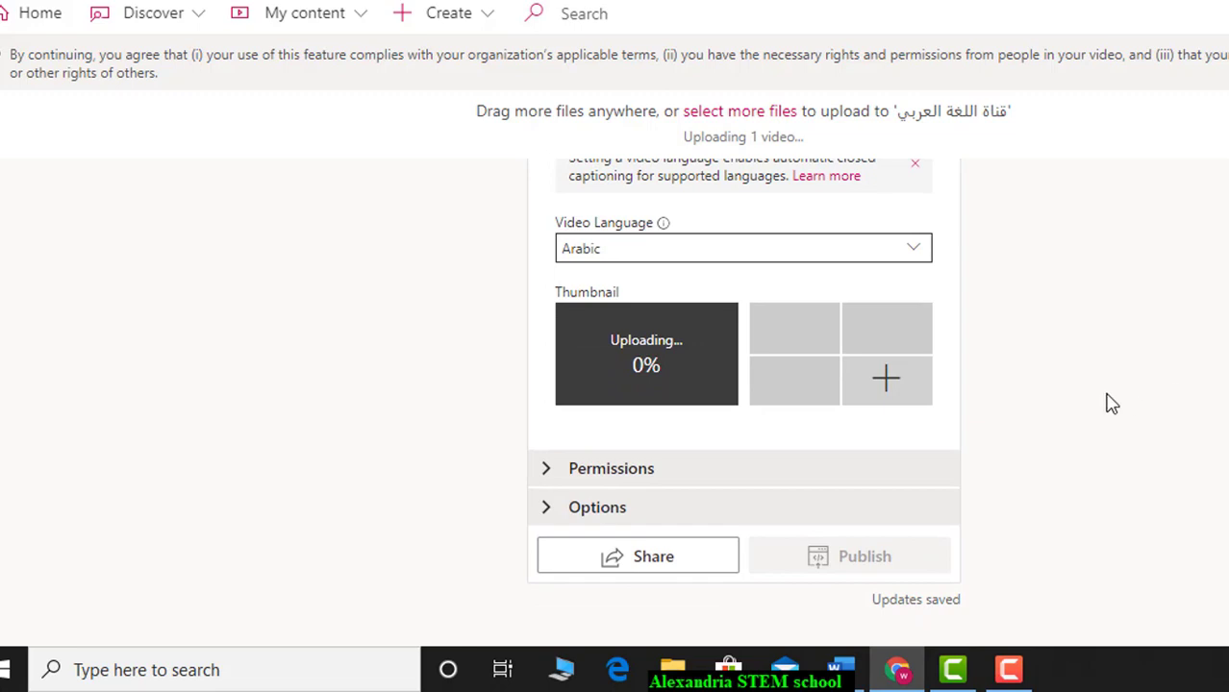
Review the video's permissions, including the companywide viewing option, the viewers list and the owner setting.
{"action": "left_click", "coordinate": [787, 480]}
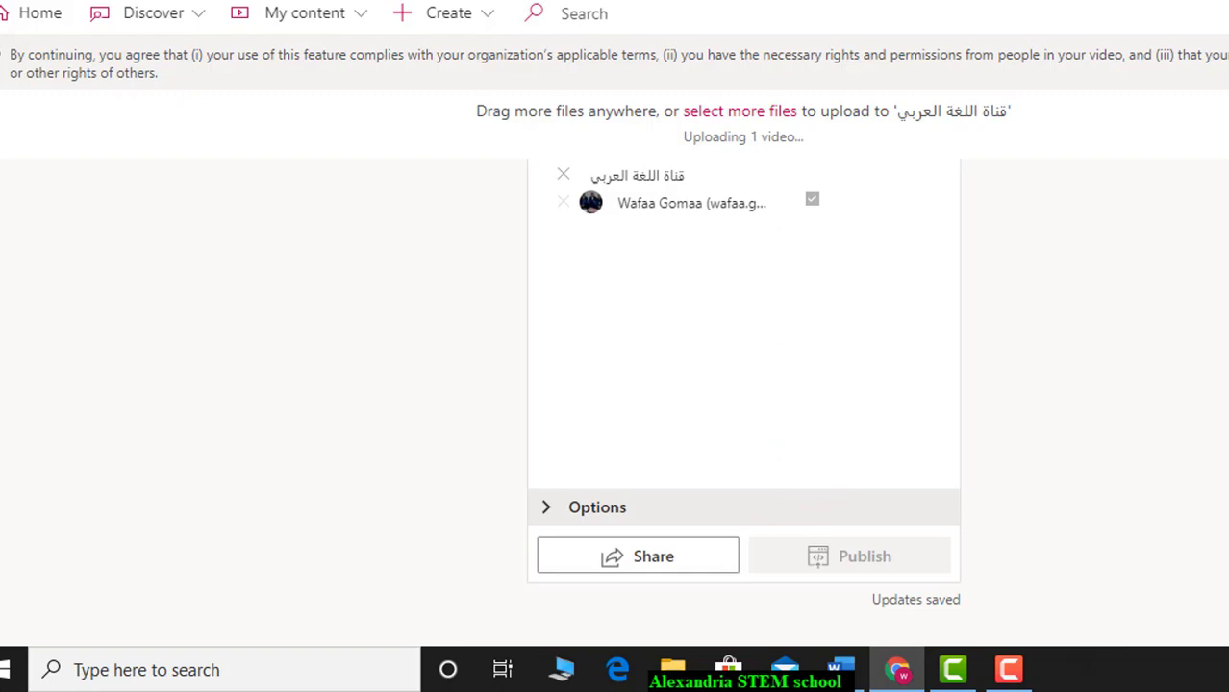
{"action": "scroll", "coordinate": [742, 393], "scroll_direction": "up", "scroll_amount": 3}
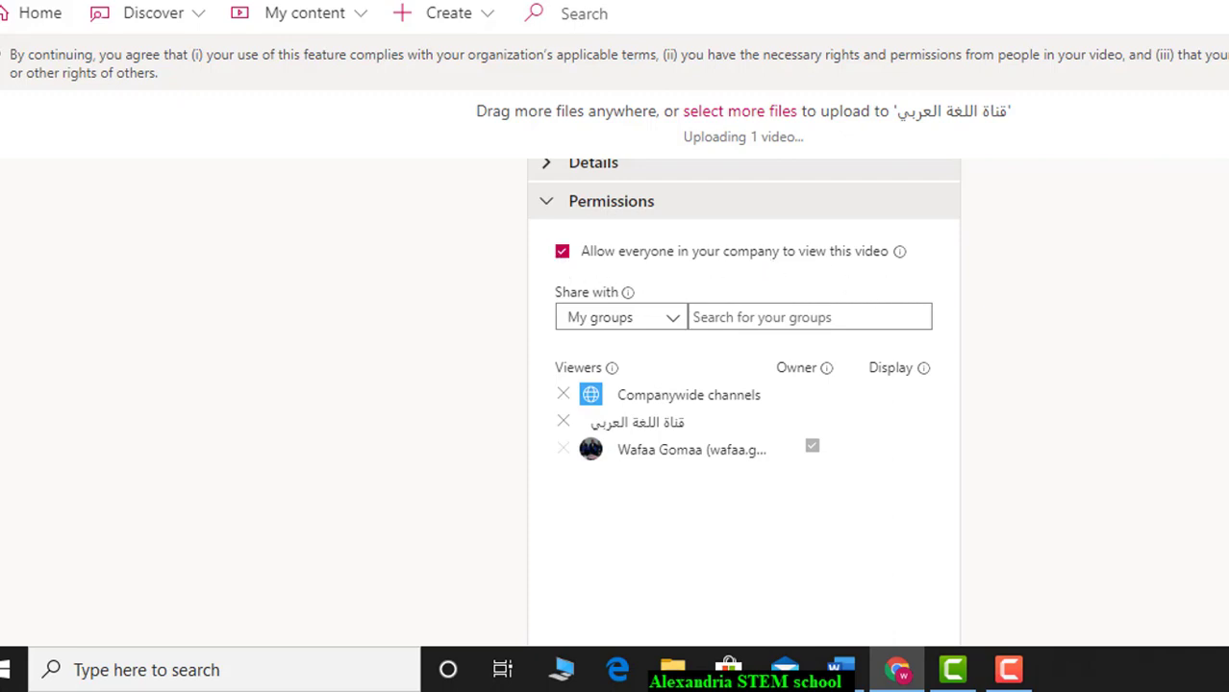
{"action": "scroll", "coordinate": [743, 384], "scroll_direction": "down", "scroll_amount": 5}
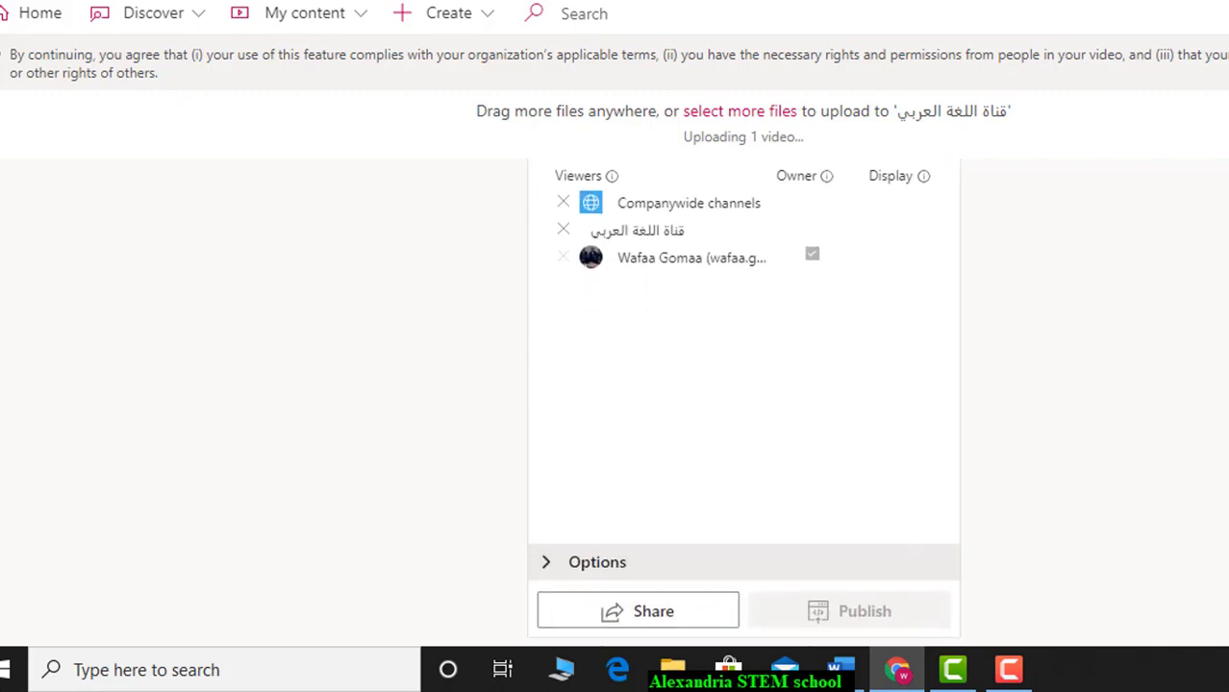
{"action": "scroll", "coordinate": [744, 375], "scroll_direction": "up", "scroll_amount": 1}
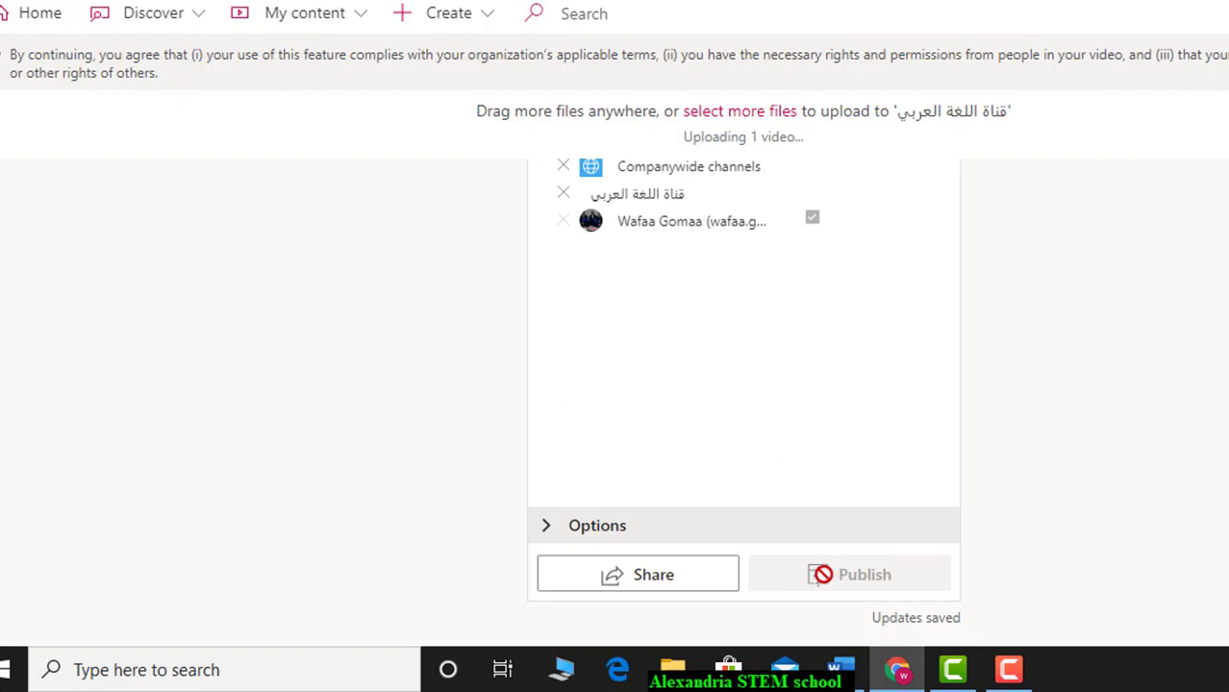
Enable a start time of 00:00 in the video's sharing options, copy the direct link and close the sharing window.
{"action": "left_click", "coordinate": [710, 580]}
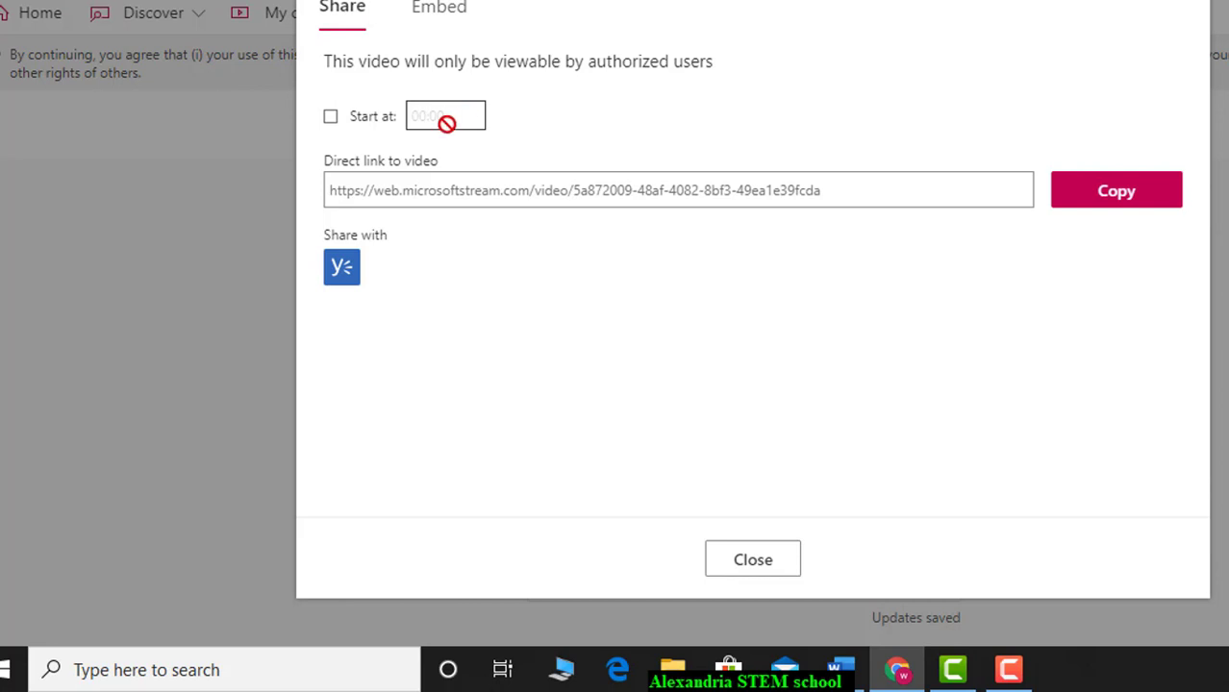
{"action": "left_click", "coordinate": [330, 116]}
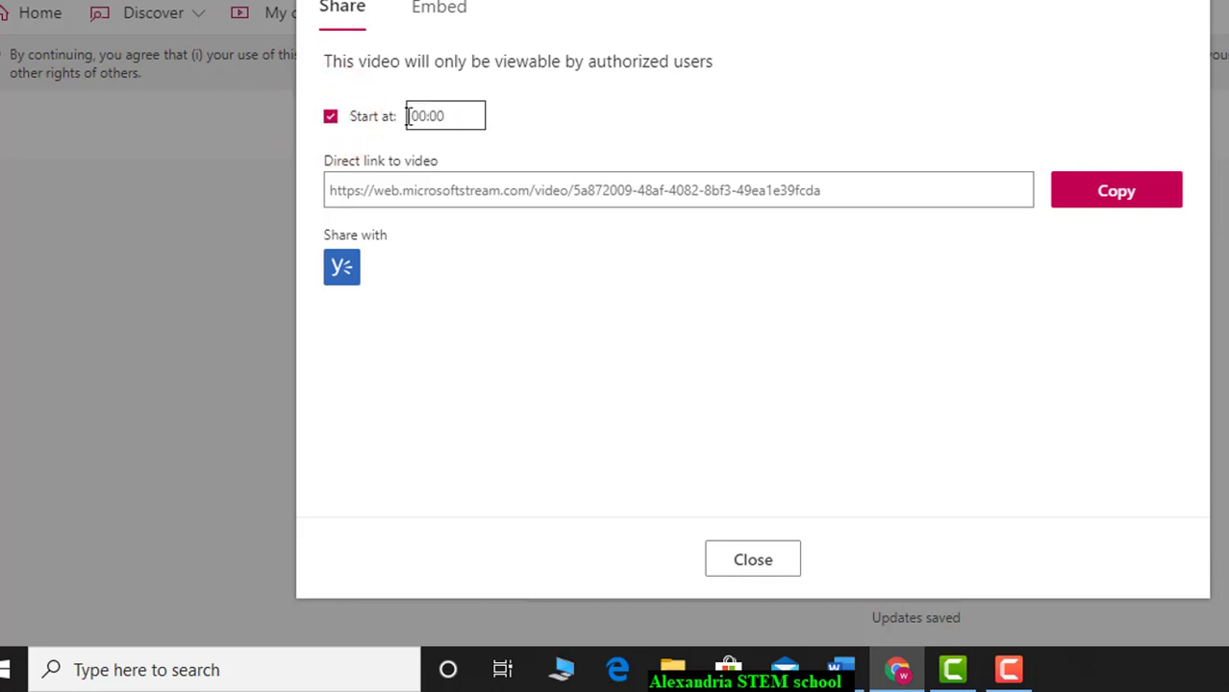
{"action": "double_click", "coordinate": [440, 115]}
{"action": "left_click", "coordinate": [421, 117]}
{"action": "left_click", "coordinate": [521, 185]}
{"action": "left_click", "coordinate": [1093, 193]}
{"action": "left_click", "coordinate": [762, 559]}
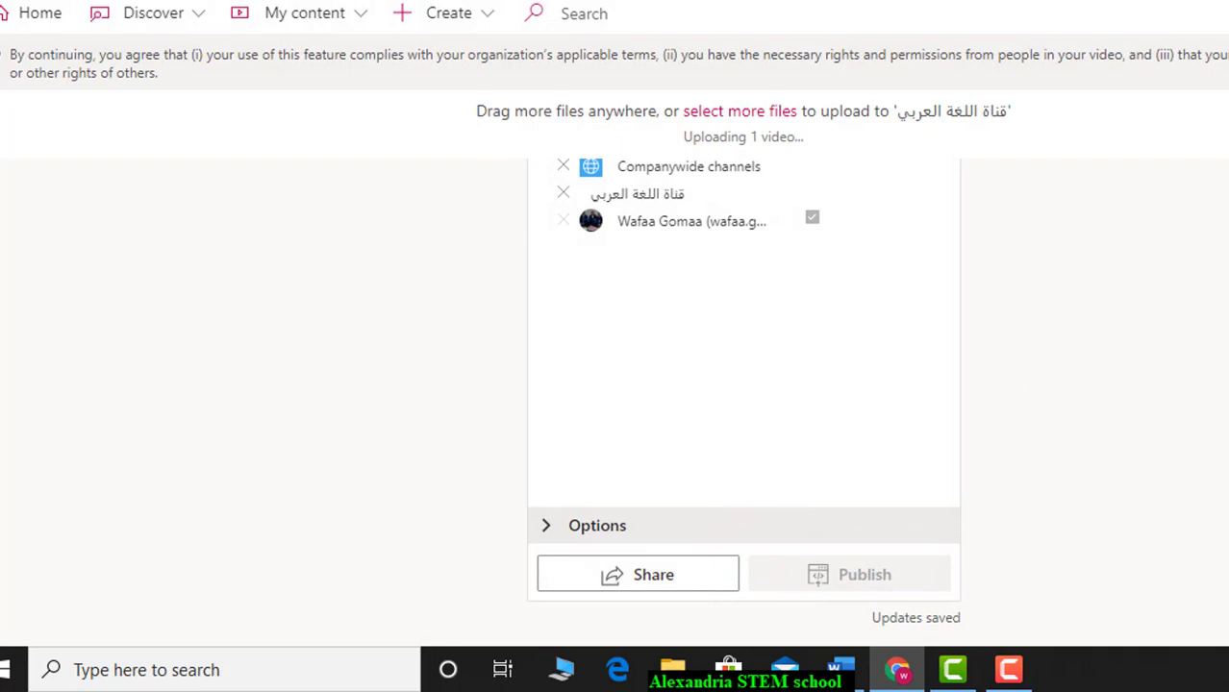
Cancel the upload of networks.mp4 and confirm the cancellation.
{"action": "scroll", "coordinate": [742, 402], "scroll_direction": "up", "scroll_amount": 3}
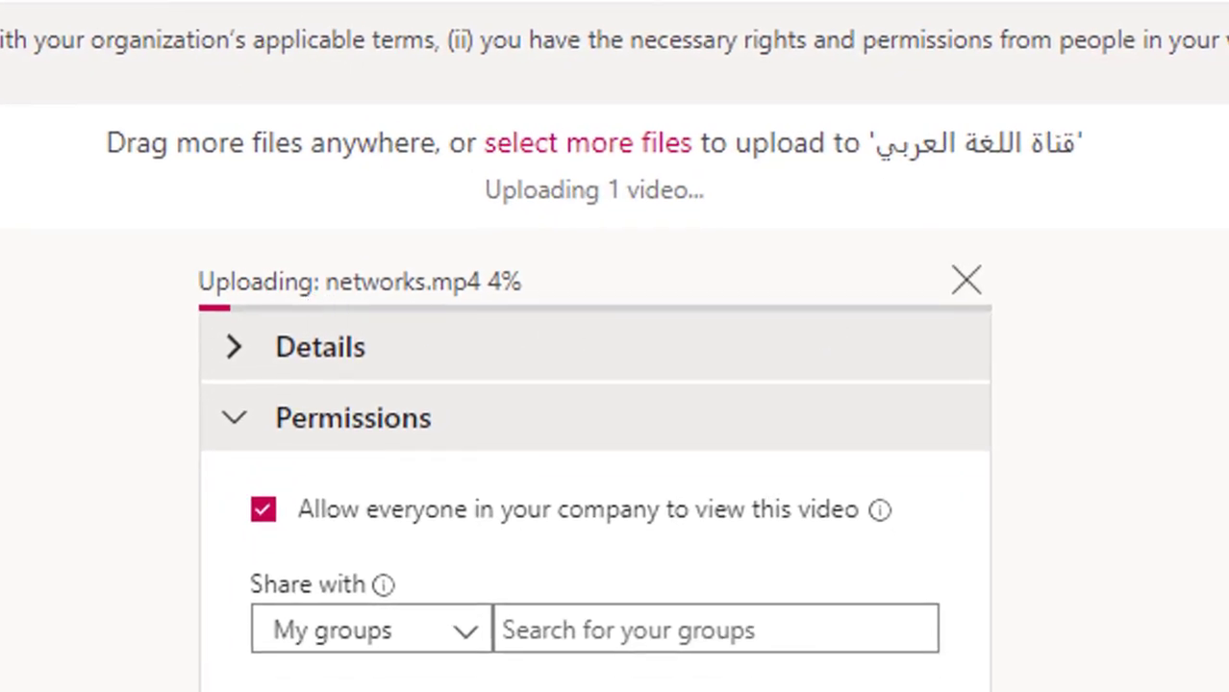
{"action": "scroll", "coordinate": [595, 500], "scroll_direction": "down", "scroll_amount": 10}
{"action": "scroll", "coordinate": [594, 500], "scroll_direction": "up", "scroll_amount": 10}
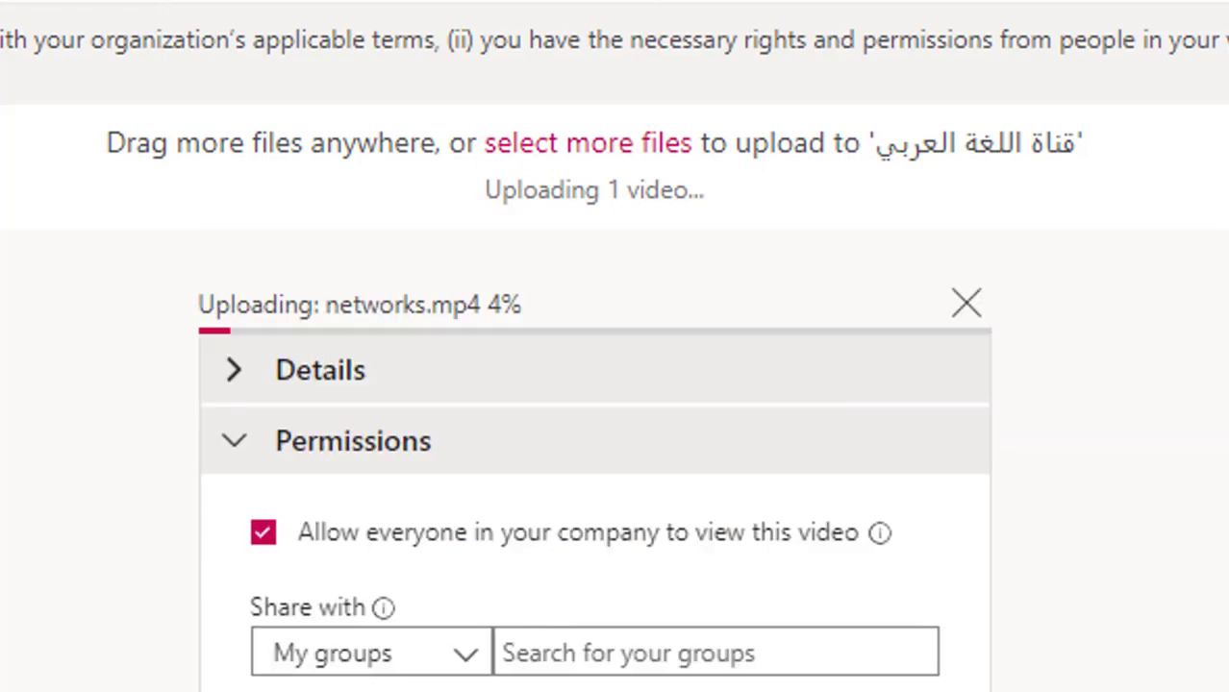
{"action": "scroll", "coordinate": [594, 462], "scroll_direction": "down", "scroll_amount": 10}
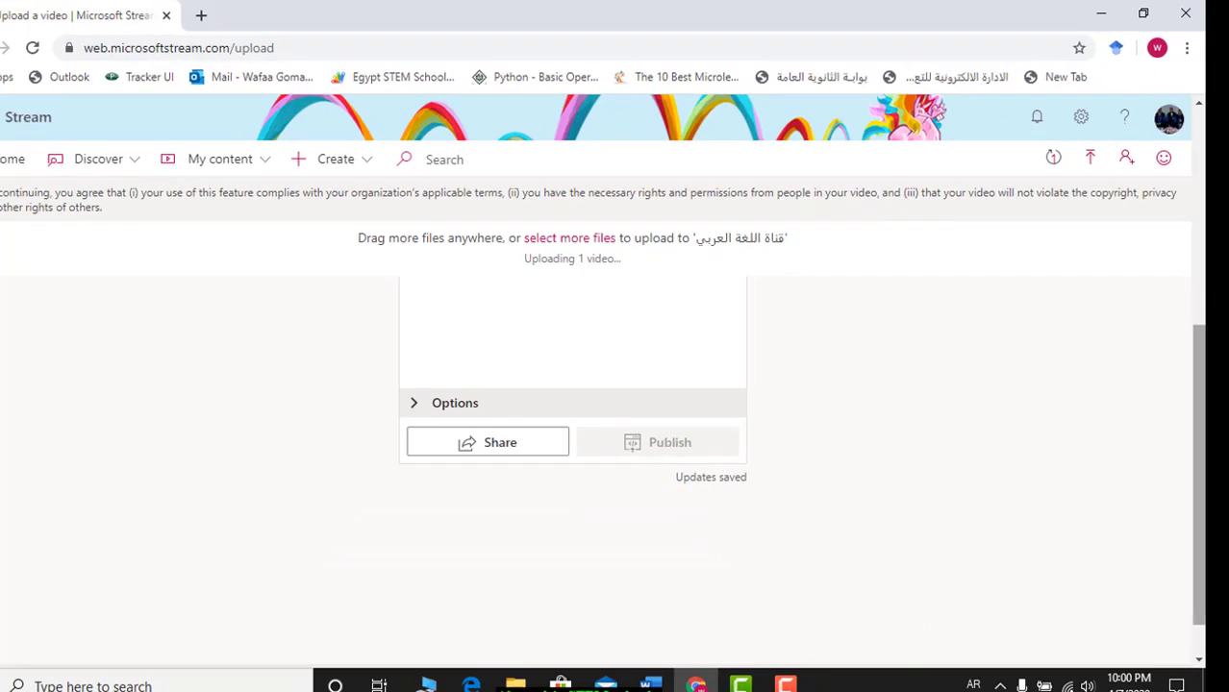
{"action": "scroll", "coordinate": [1193, 423], "scroll_direction": "up", "scroll_amount": 8}
{"action": "scroll", "coordinate": [1193, 423], "scroll_direction": "up", "scroll_amount": 1}
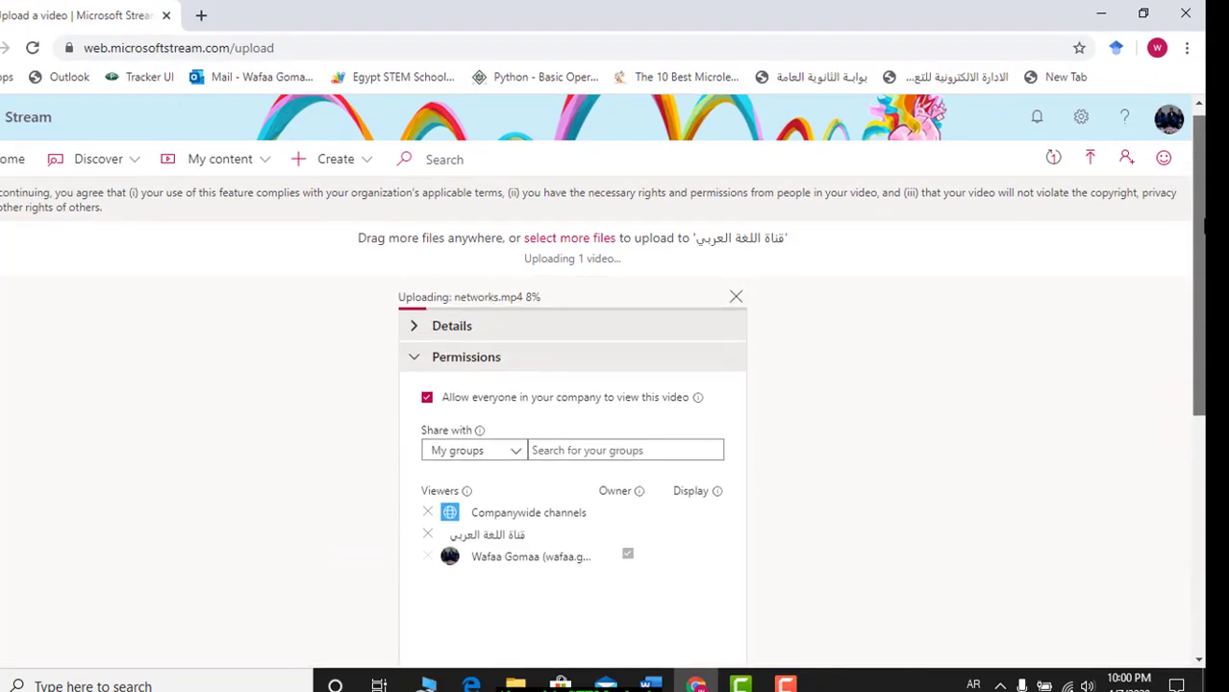
{"action": "left_click", "coordinate": [736, 298]}
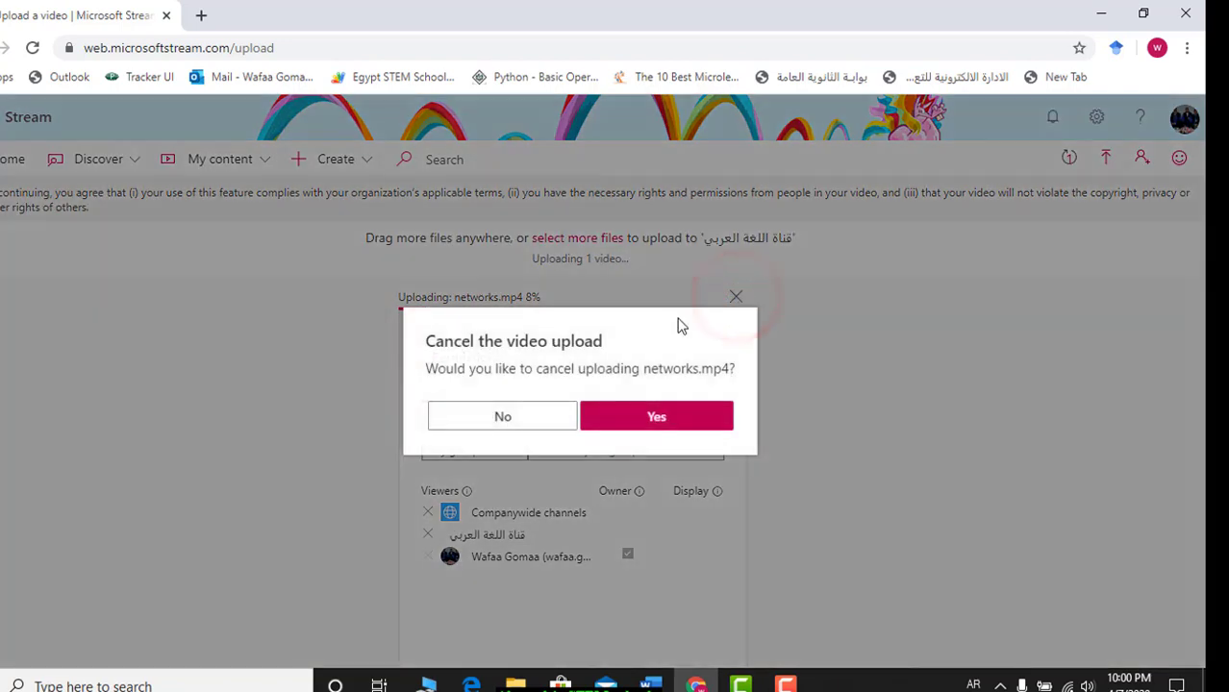
{"action": "left_click", "coordinate": [617, 431]}
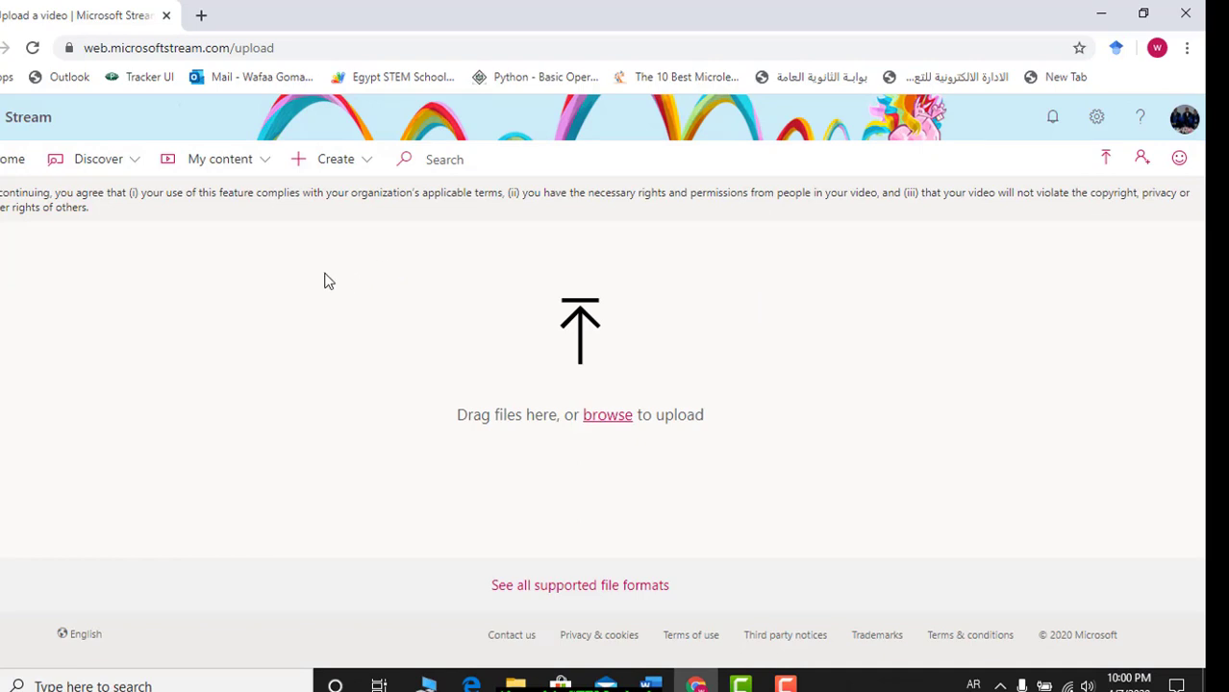
Open "computerscie channal alex stem" from your own channels and look through the videos it contains.
{"action": "left_click", "coordinate": [231, 168]}
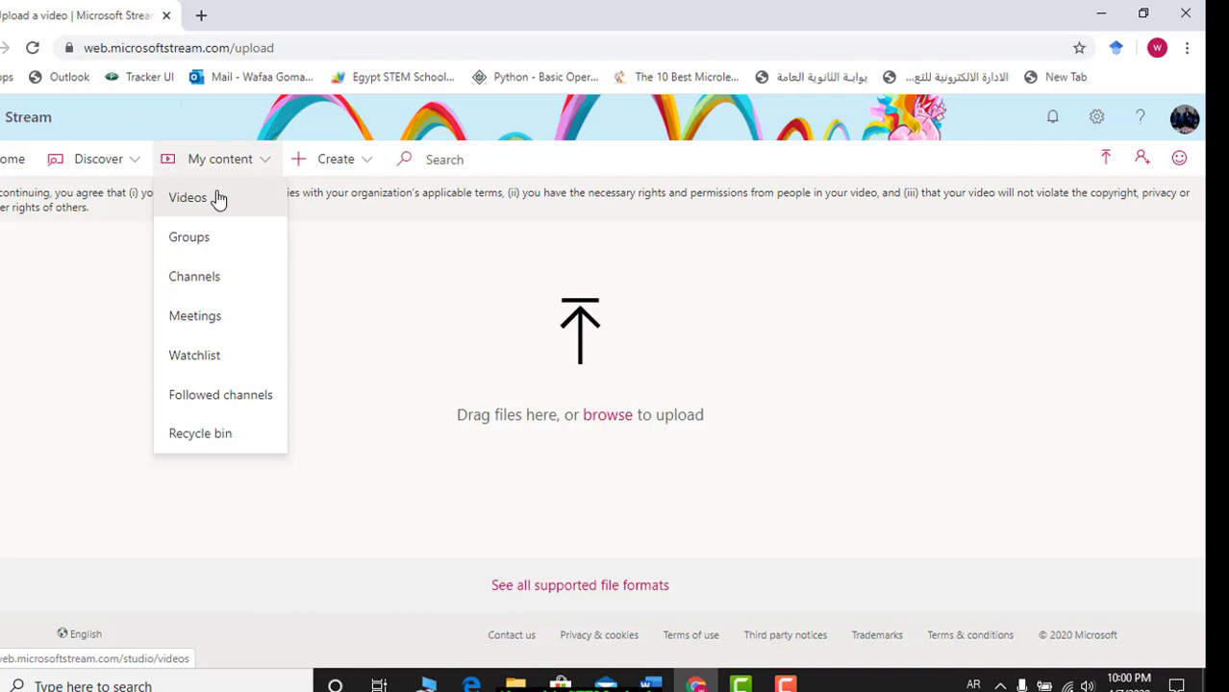
{"action": "left_click", "coordinate": [213, 277]}
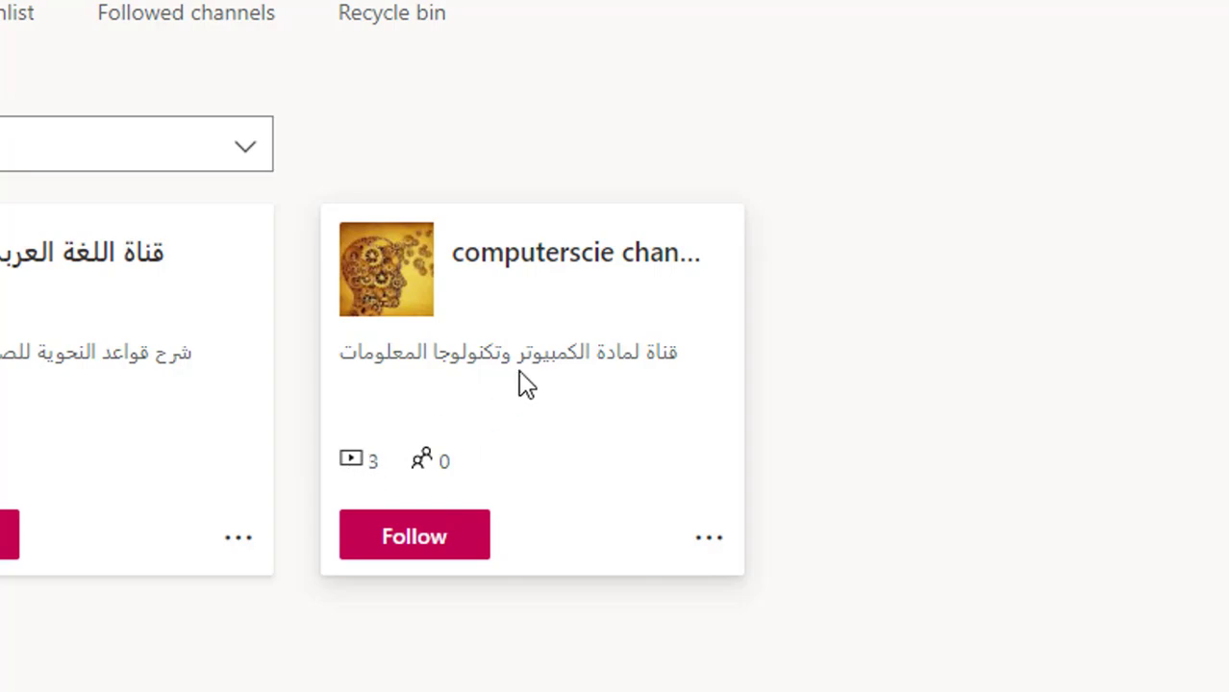
{"action": "left_click", "coordinate": [606, 258]}
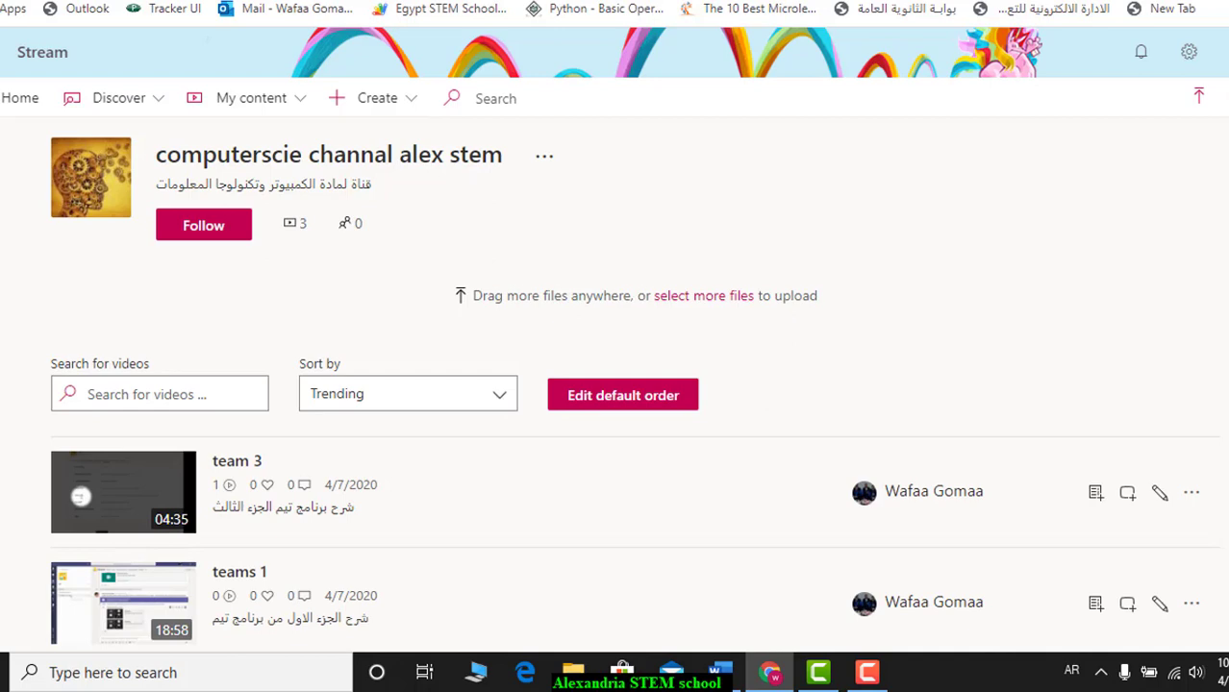
{"action": "scroll", "coordinate": [633, 384], "scroll_direction": "down", "scroll_amount": 3}
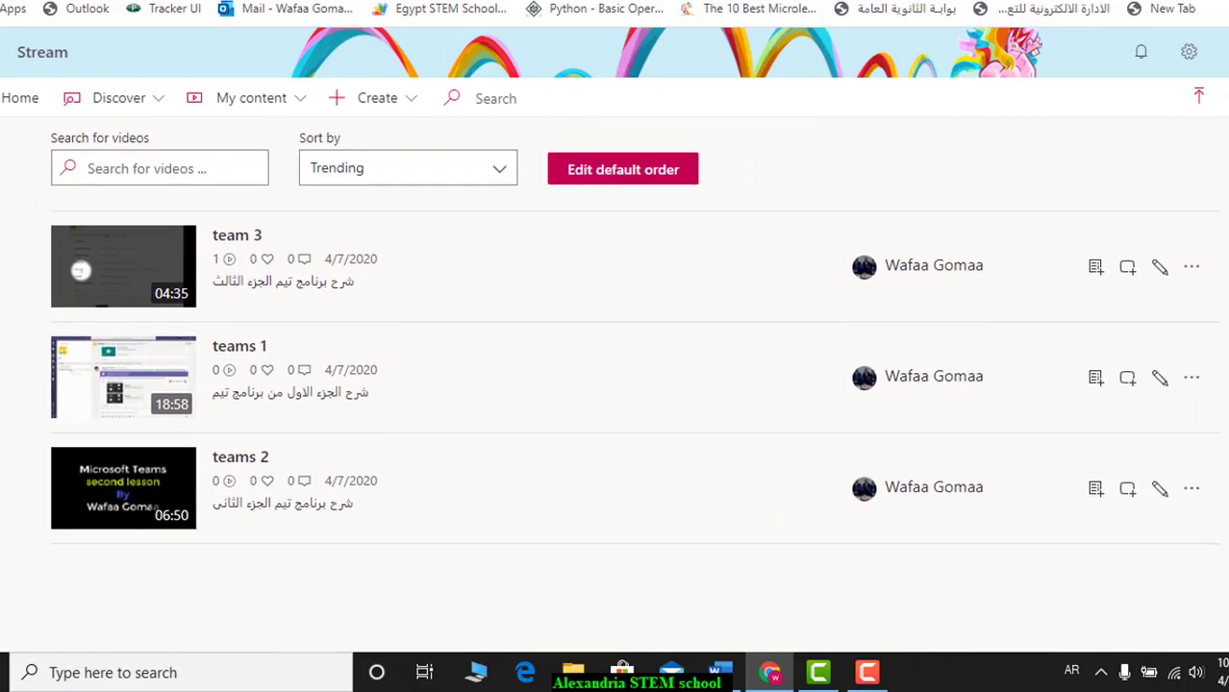
{"action": "scroll", "coordinate": [634, 384], "scroll_direction": "down", "scroll_amount": 1}
{"action": "scroll", "coordinate": [634, 384], "scroll_direction": "up", "scroll_amount": 2}
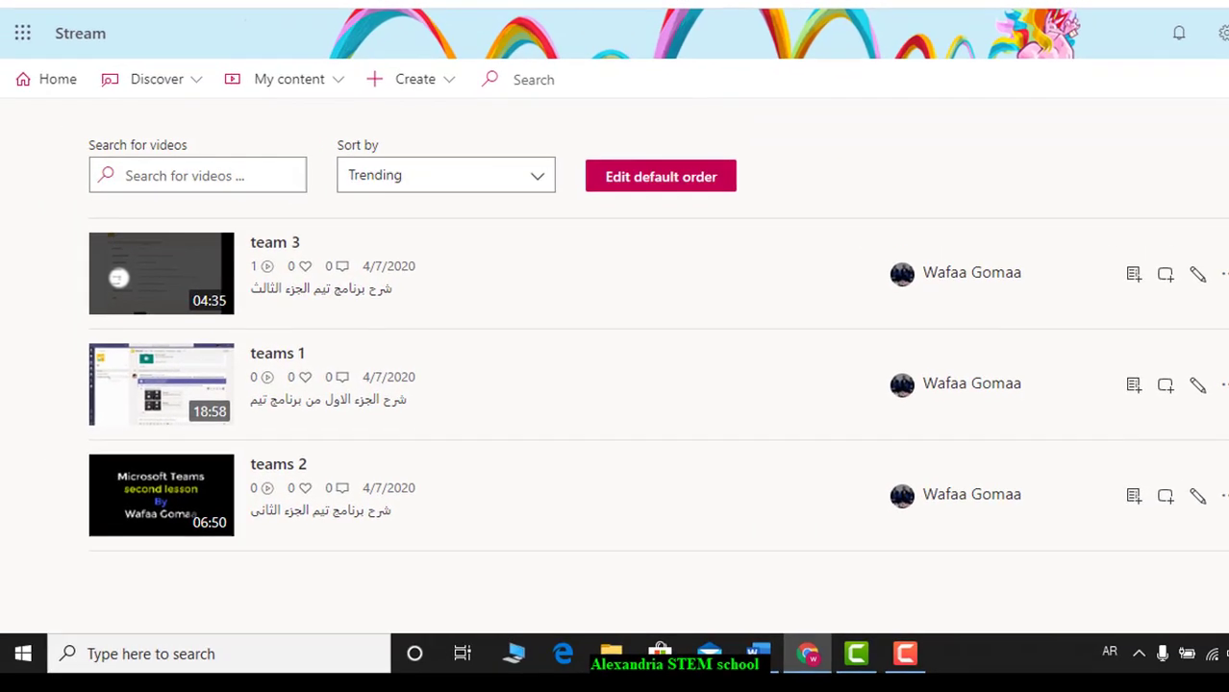
{"action": "scroll", "coordinate": [658, 351], "scroll_direction": "up", "scroll_amount": 1}
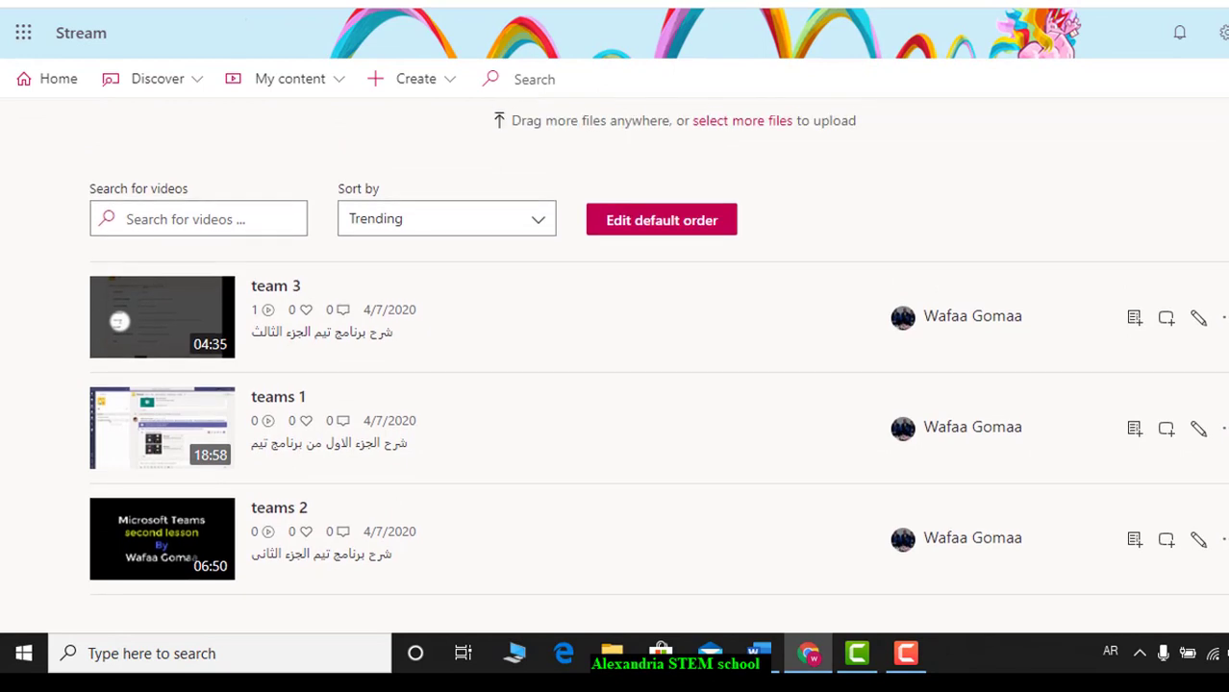
{"action": "scroll", "coordinate": [658, 365], "scroll_direction": "up", "scroll_amount": 1}
{"action": "scroll", "coordinate": [658, 366], "scroll_direction": "up", "scroll_amount": 1}
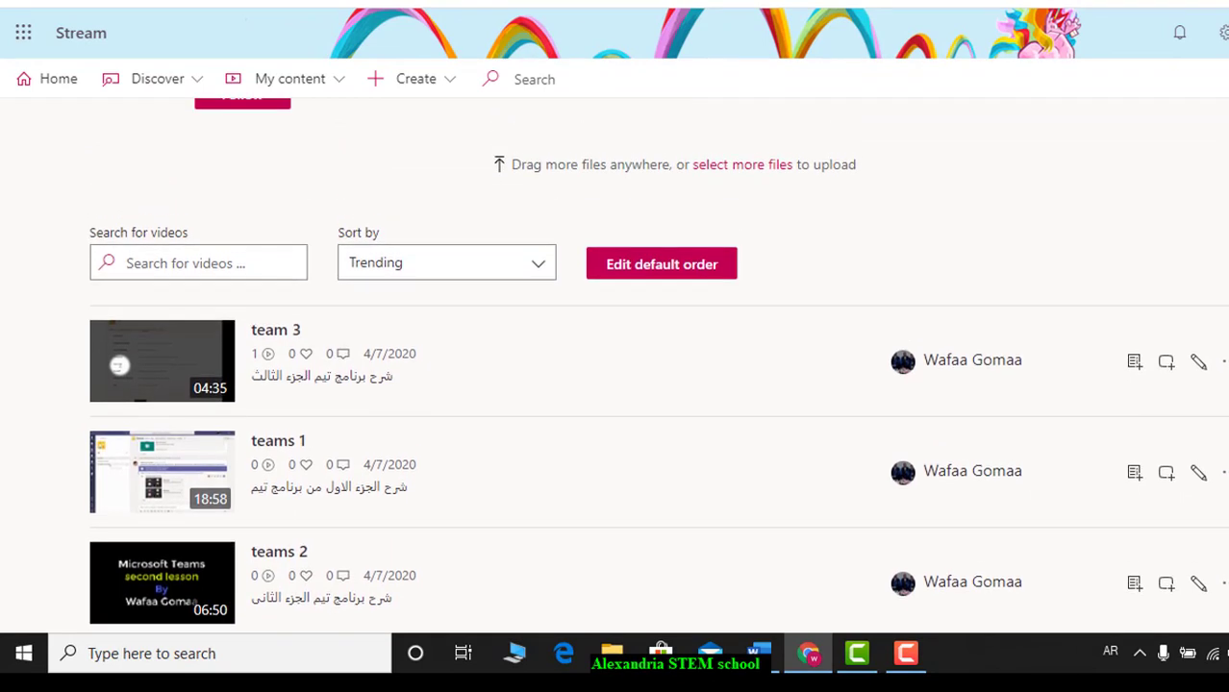
{"action": "scroll", "coordinate": [658, 366], "scroll_direction": "up", "scroll_amount": 2}
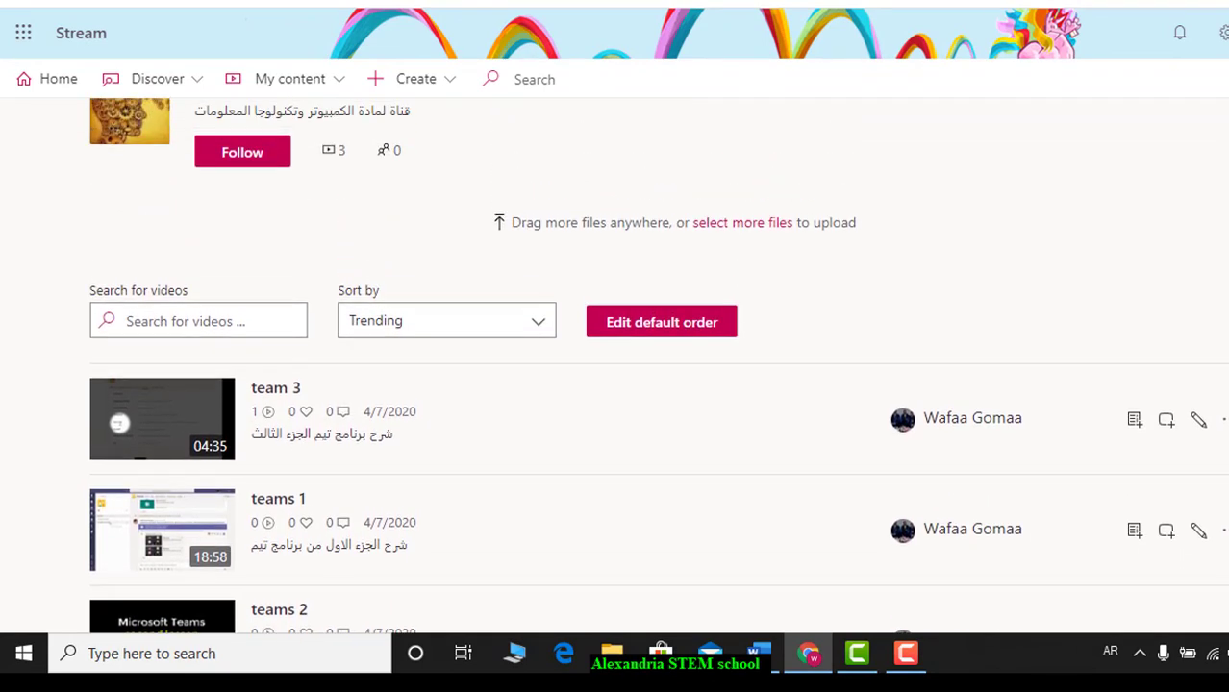
{"action": "scroll", "coordinate": [658, 366], "scroll_direction": "up", "scroll_amount": 1}
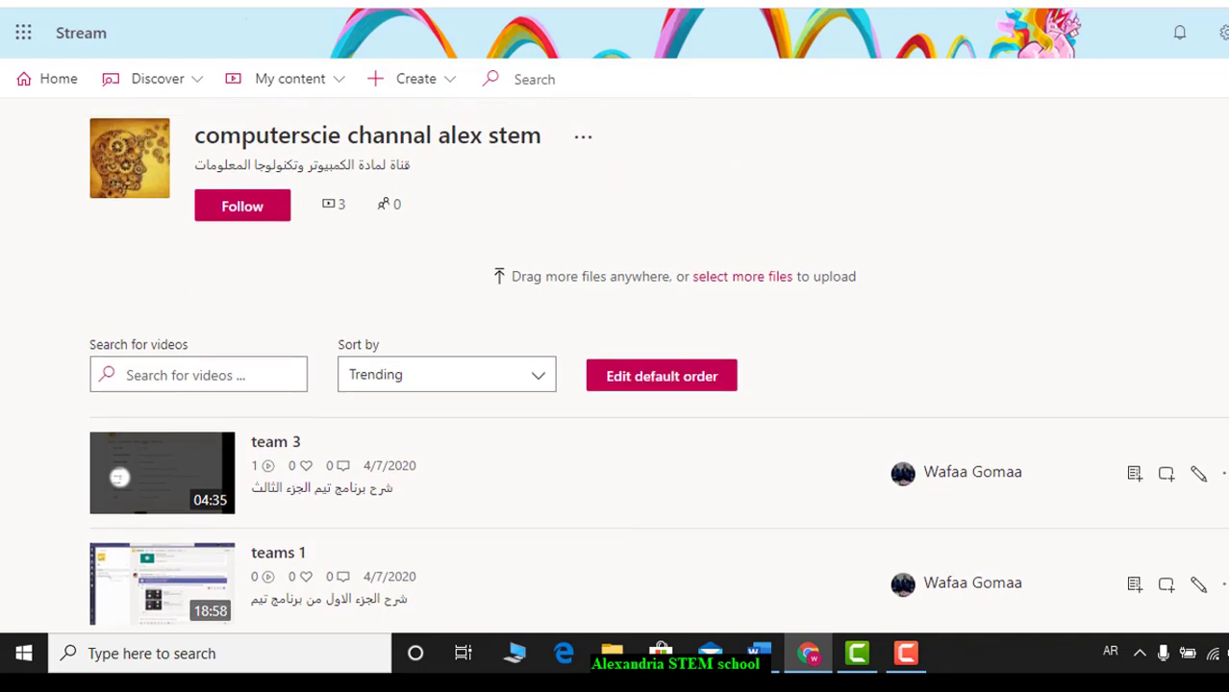
Return to your channels and delete the channel "قناة اللغة العربي", confirming the deletion.
{"action": "left_click", "coordinate": [786, 137]}
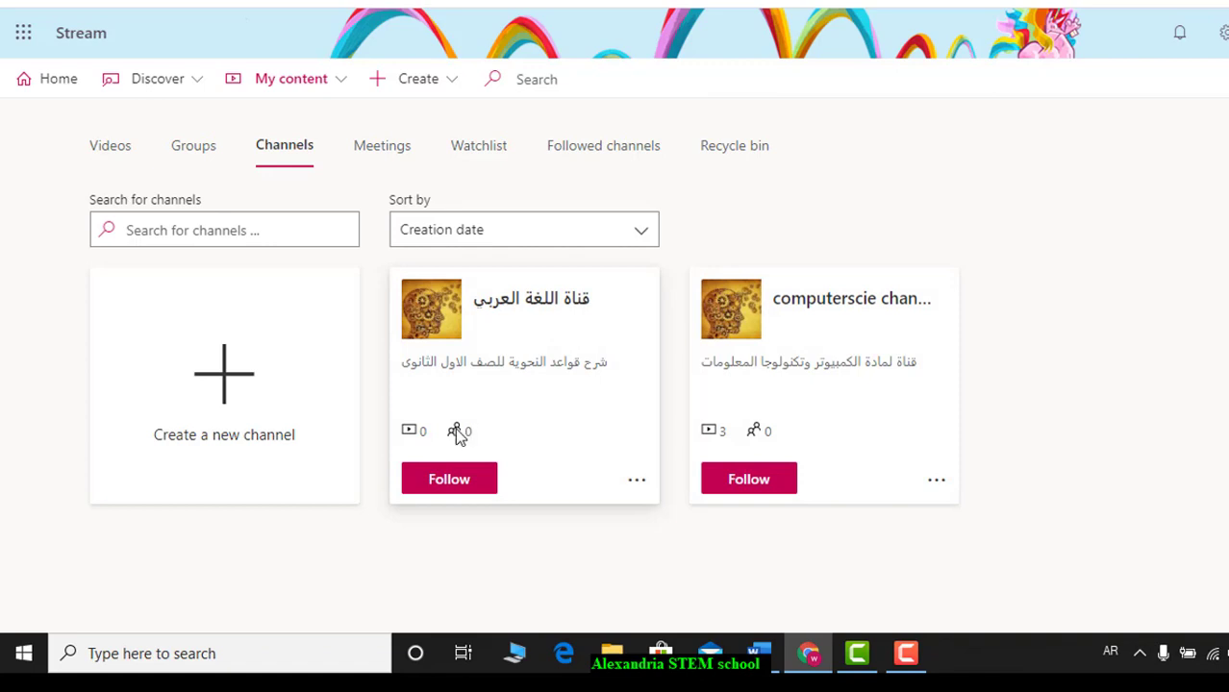
{"action": "left_click", "coordinate": [635, 484]}
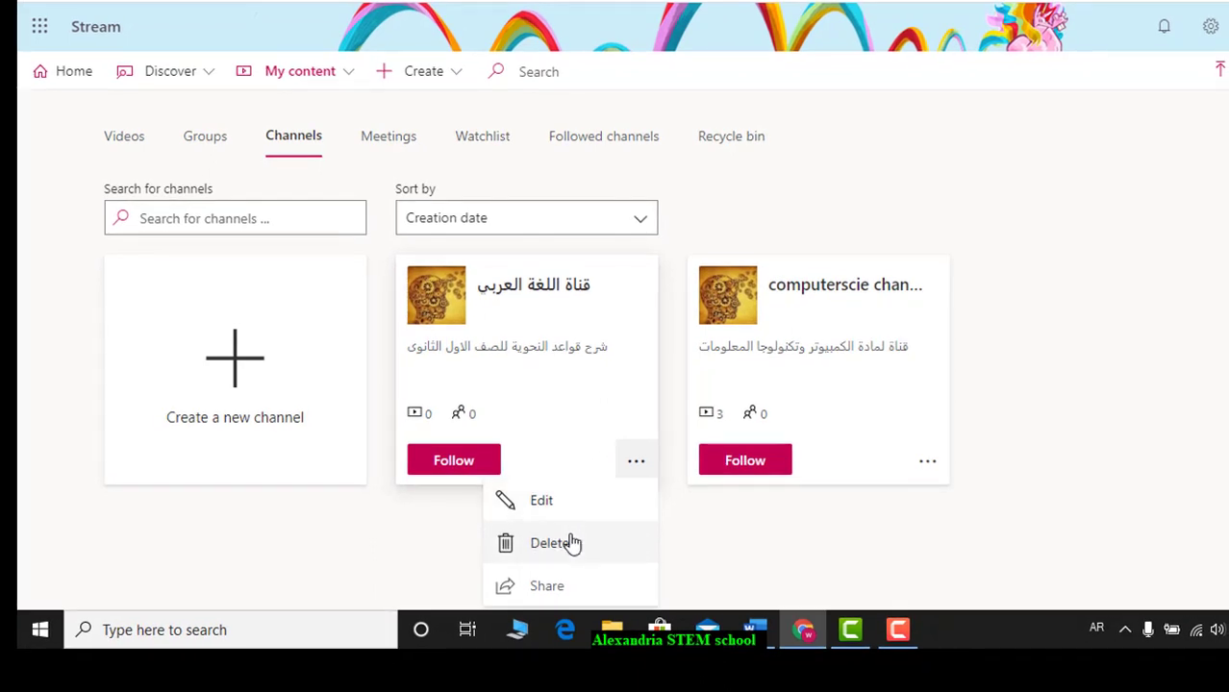
{"action": "left_click", "coordinate": [571, 544]}
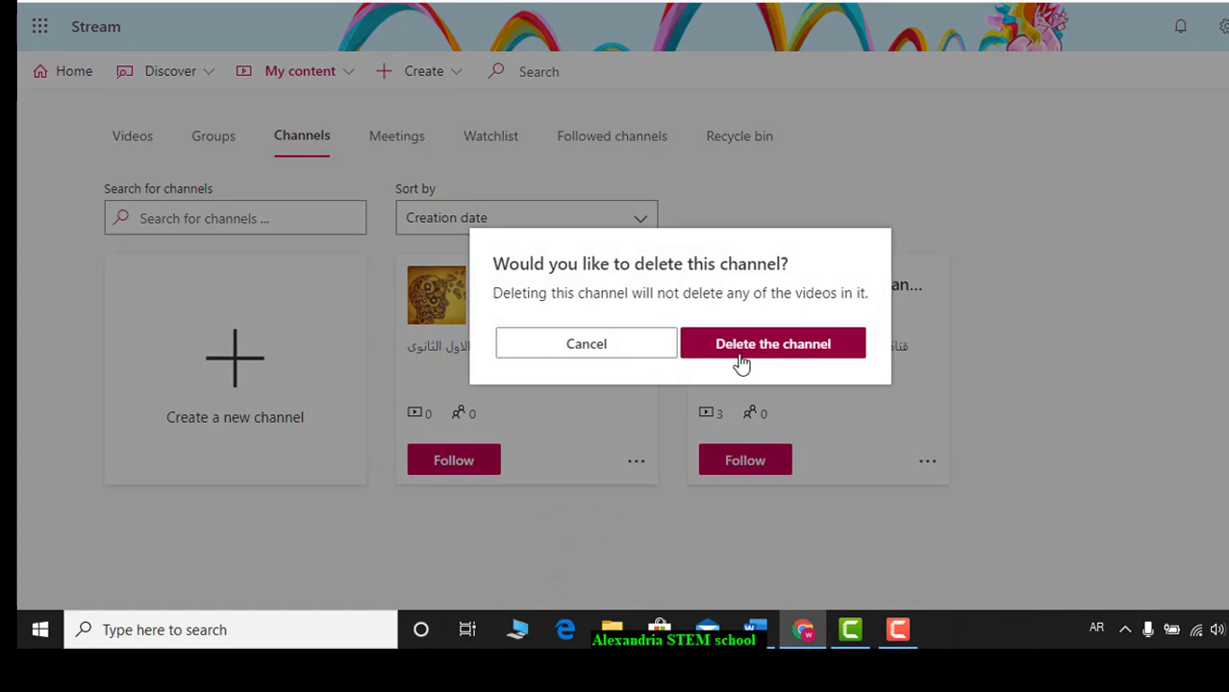
{"action": "left_click", "coordinate": [740, 348]}
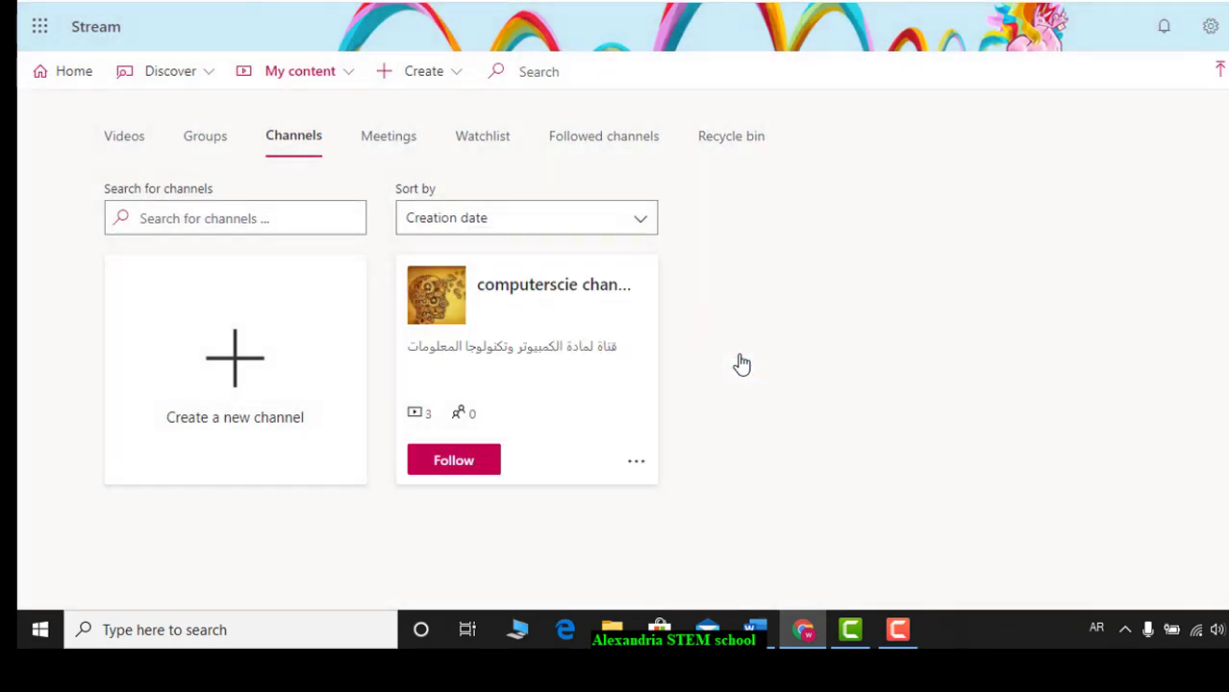